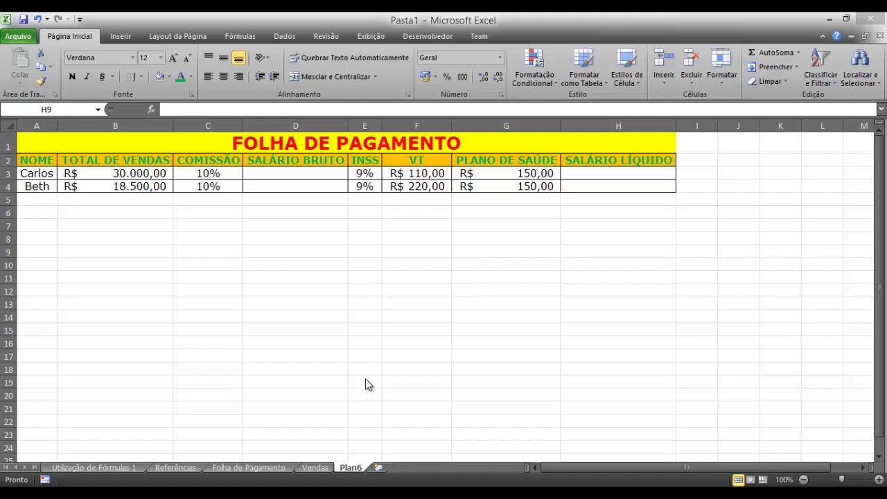
Highlight the payroll table, its SALÁRIO BRUTO and SALÁRIO LÍQUIDO columns, and employees Carlos and Beth
{"action": "left_click", "coordinate": [317, 149]}
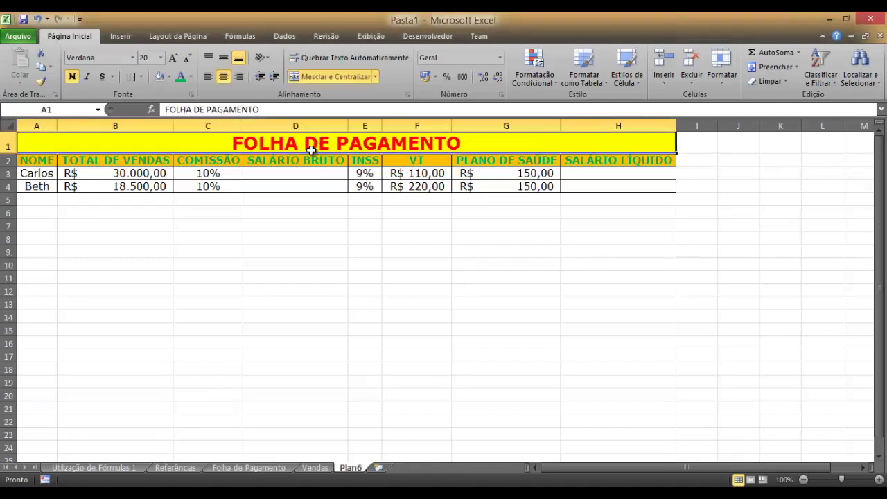
{"action": "left_click_drag", "start_coordinate": [317, 149], "coordinate": [313, 186]}
{"action": "left_click", "coordinate": [322, 207]}
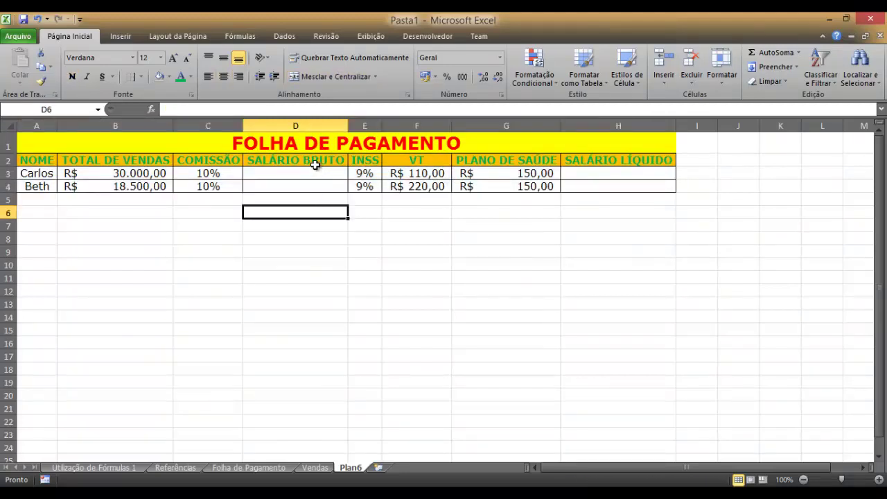
{"action": "left_click_drag", "start_coordinate": [316, 161], "coordinate": [315, 184]}
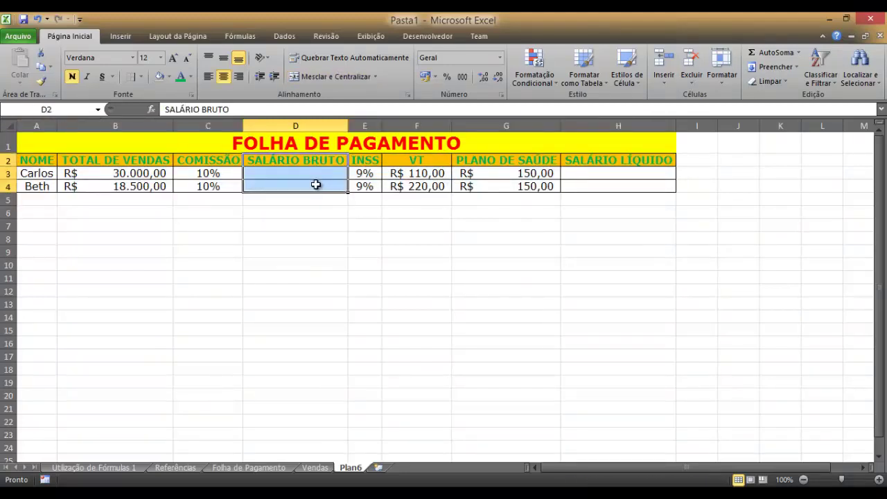
{"action": "left_click_drag", "start_coordinate": [604, 162], "coordinate": [606, 183]}
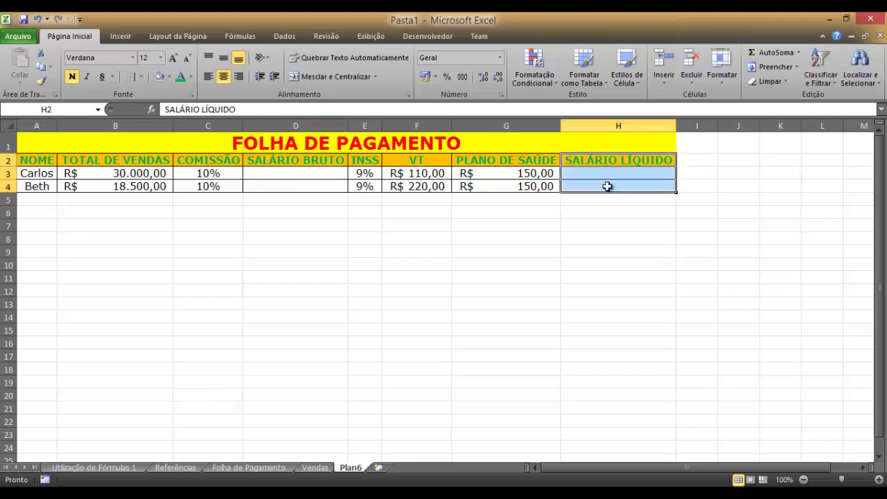
{"action": "left_click", "coordinate": [331, 174]}
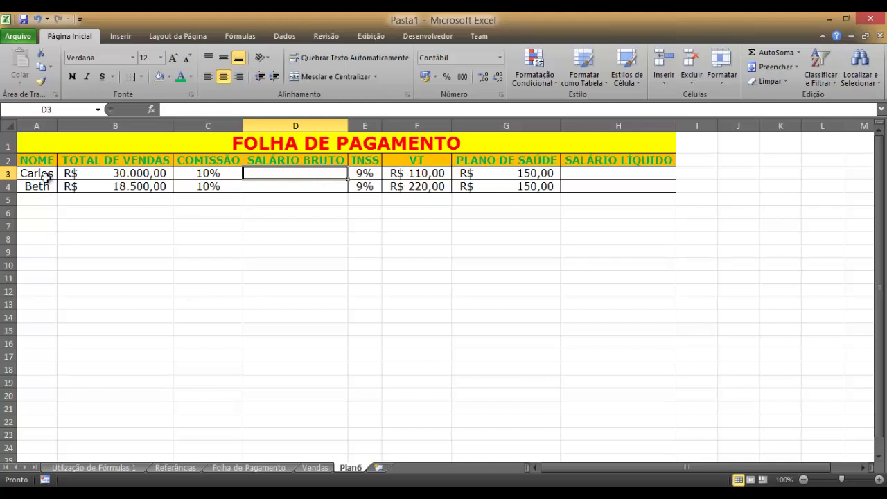
{"action": "left_click_drag", "start_coordinate": [45, 178], "coordinate": [50, 191]}
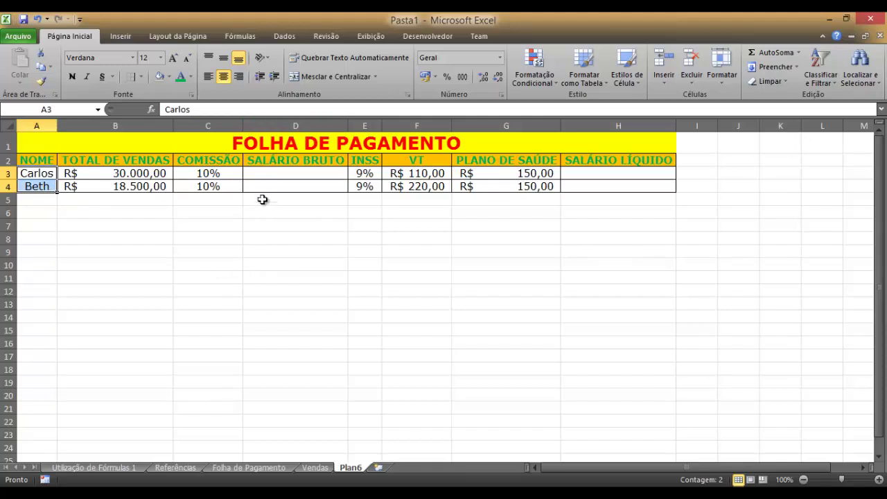
Enter =1000+(B3*C3) in D3 so Carlos's gross salary shows R$ 4.000,00
{"action": "left_click", "coordinate": [277, 178]}
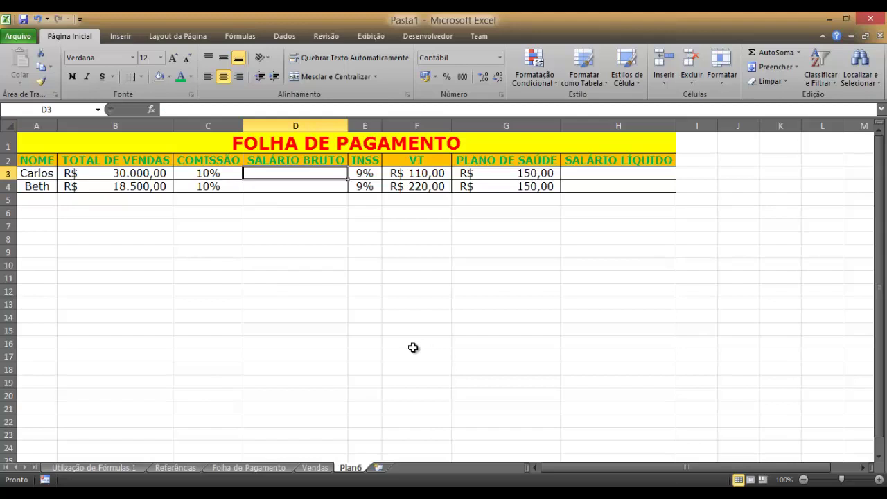
{"action": "type", "text": "="}
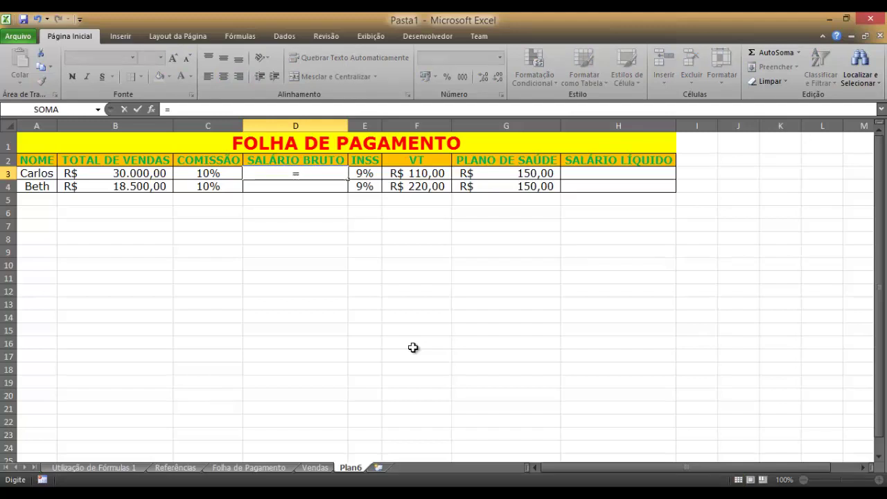
{"action": "type", "text": "1000"}
{"action": "type", "text": "+"}
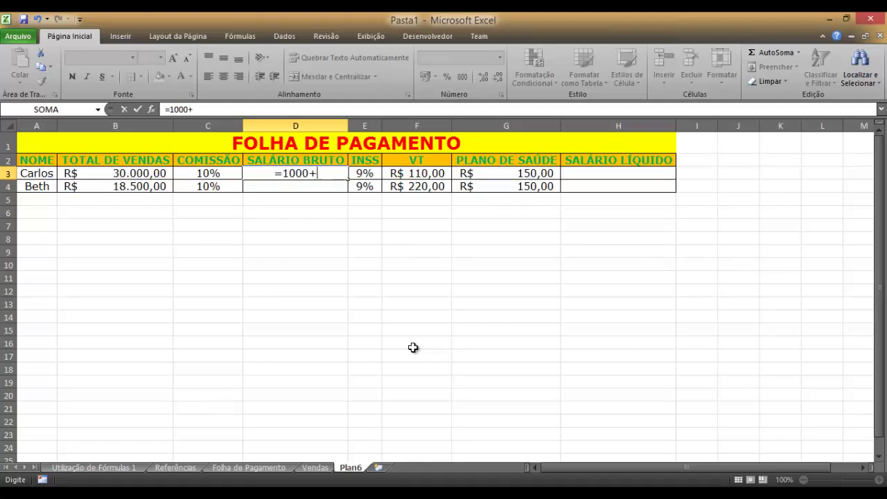
{"action": "type", "text": "("}
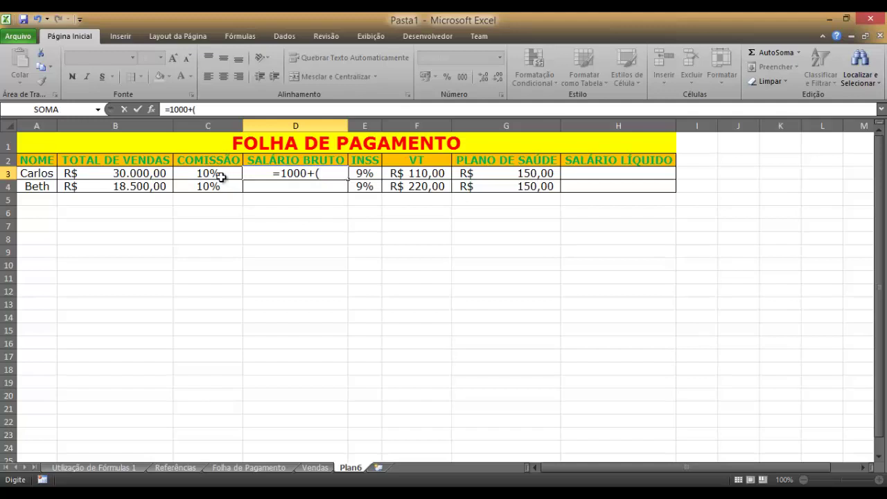
{"action": "left_click", "coordinate": [159, 173]}
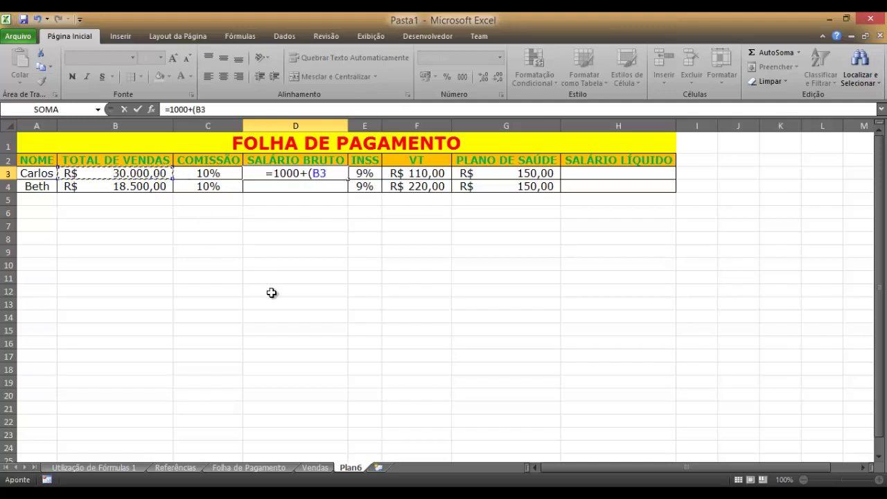
{"action": "type", "text": "*"}
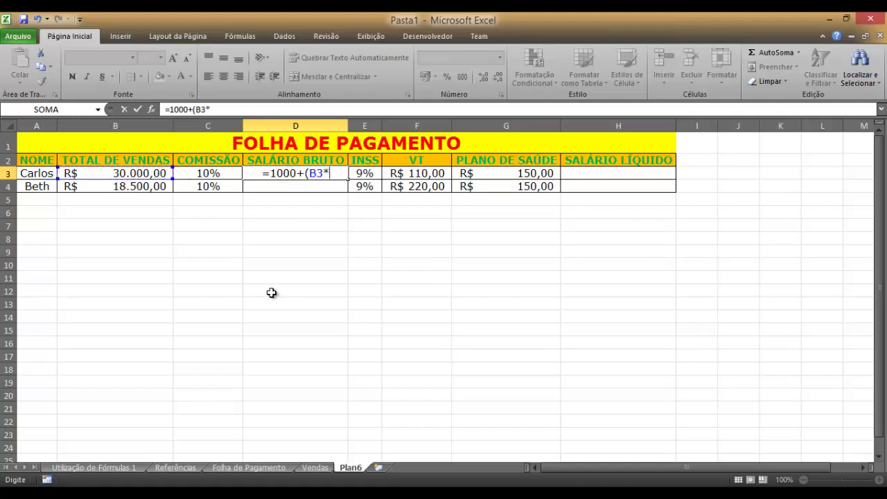
{"action": "left_click", "coordinate": [215, 176]}
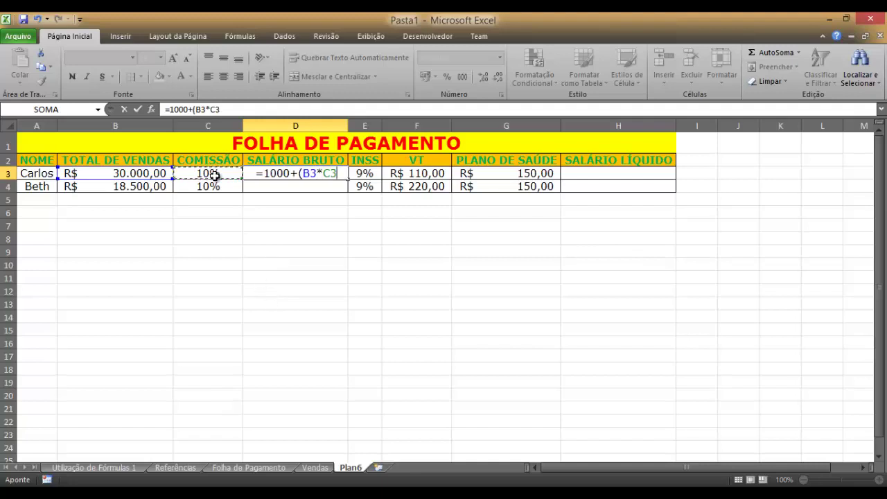
{"action": "type", "text": ")"}
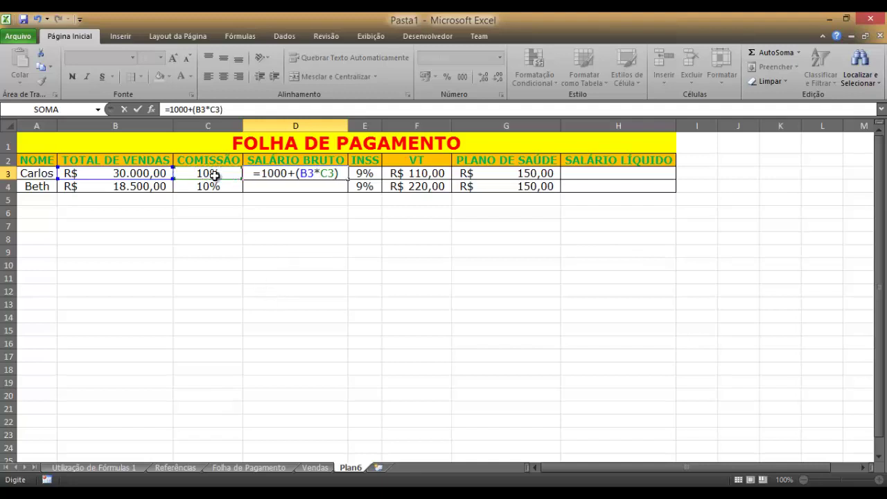
{"action": "key", "text": "Return"}
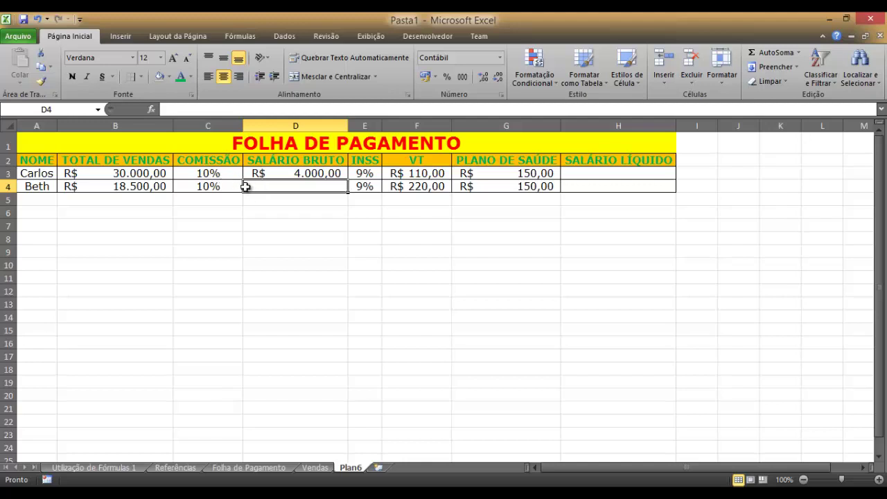
Fill D3's gross salary formula down to D4, giving Beth R$ 2.850,00
{"action": "left_click", "coordinate": [254, 173]}
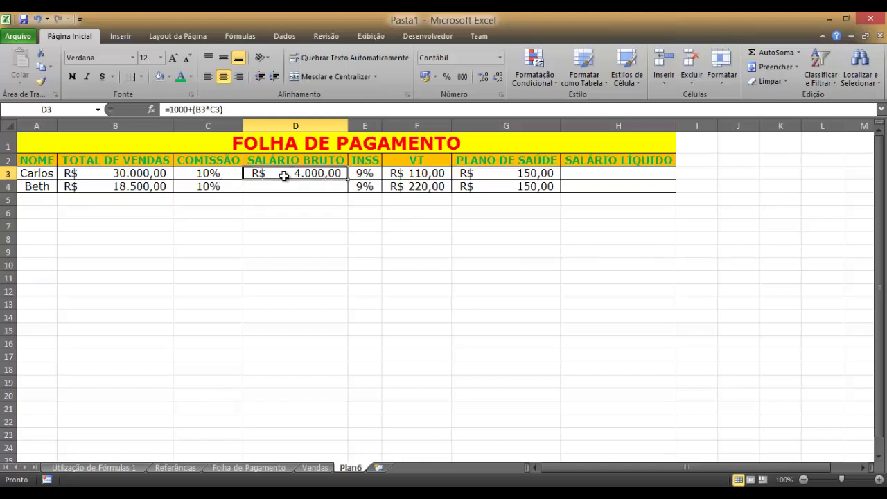
{"action": "left_click", "coordinate": [435, 77]}
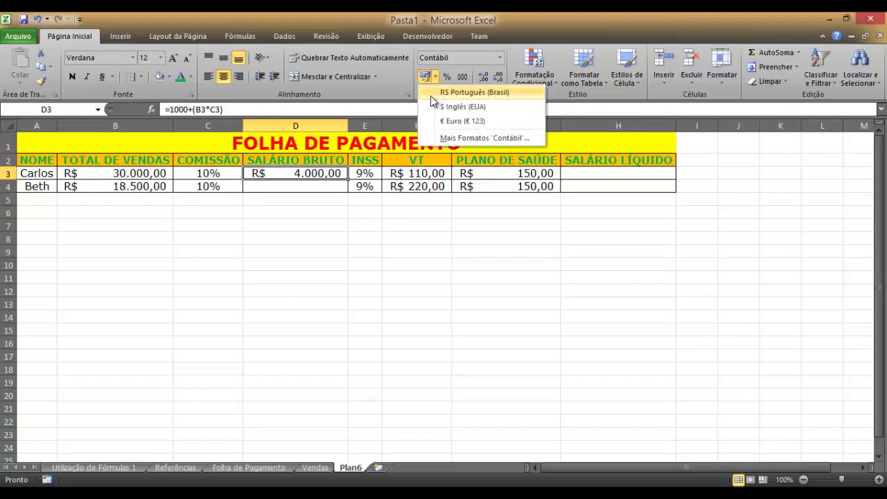
{"action": "left_click", "coordinate": [320, 170]}
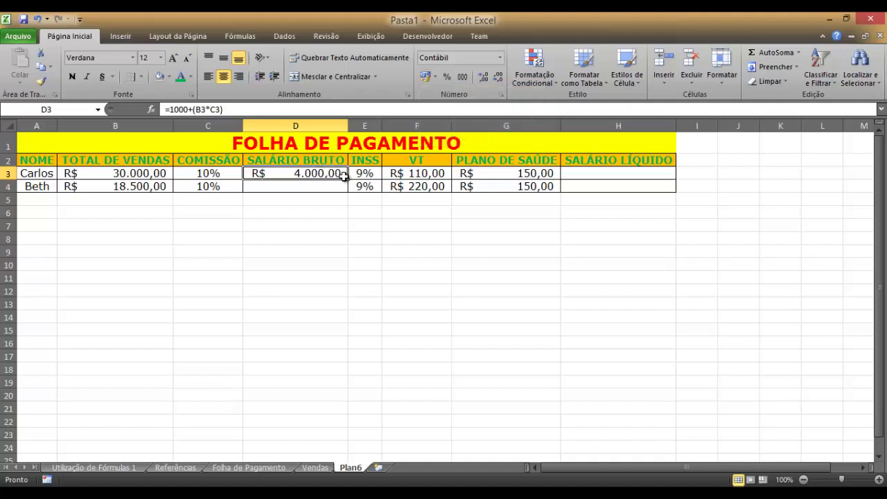
{"action": "mouse_move", "coordinate": [343, 175]}
{"action": "left_mouse_down"}
{"action": "mouse_move", "coordinate": [346, 187]}
{"action": "mouse_move", "coordinate": [346, 178]}
{"action": "left_mouse_up"}
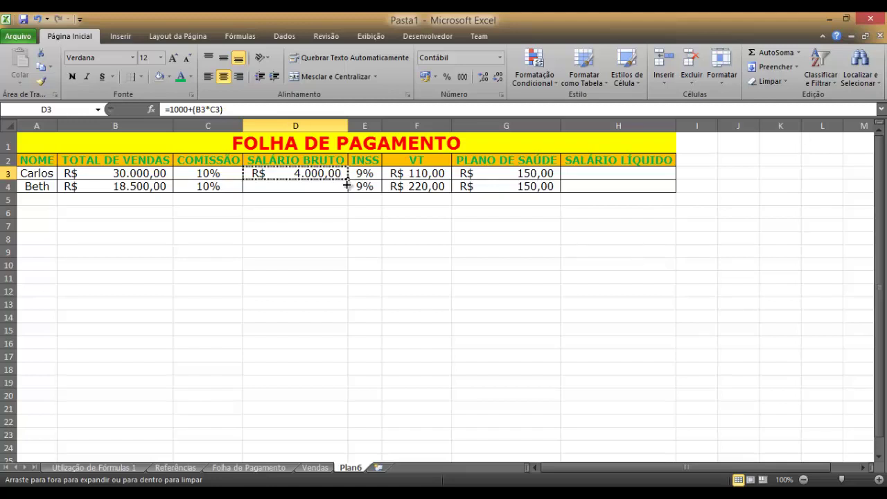
{"action": "left_click_drag", "start_coordinate": [346, 178], "coordinate": [347, 185]}
{"action": "left_click", "coordinate": [326, 213]}
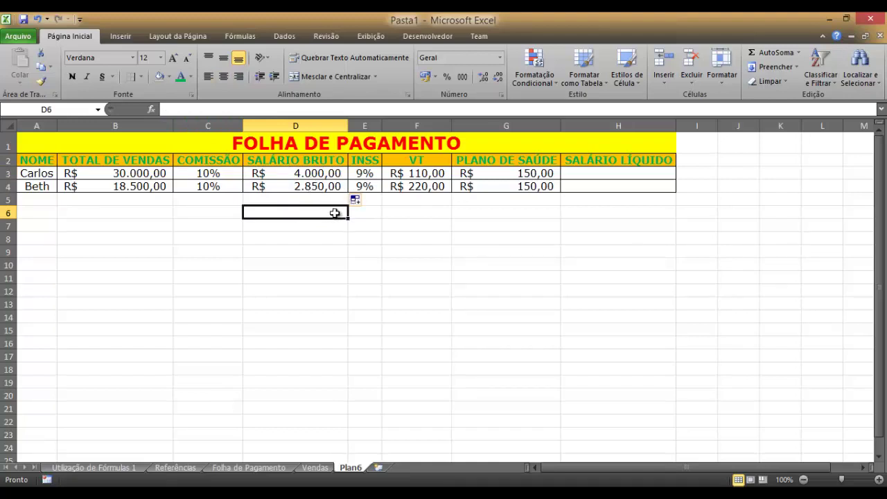
{"action": "left_click", "coordinate": [321, 174]}
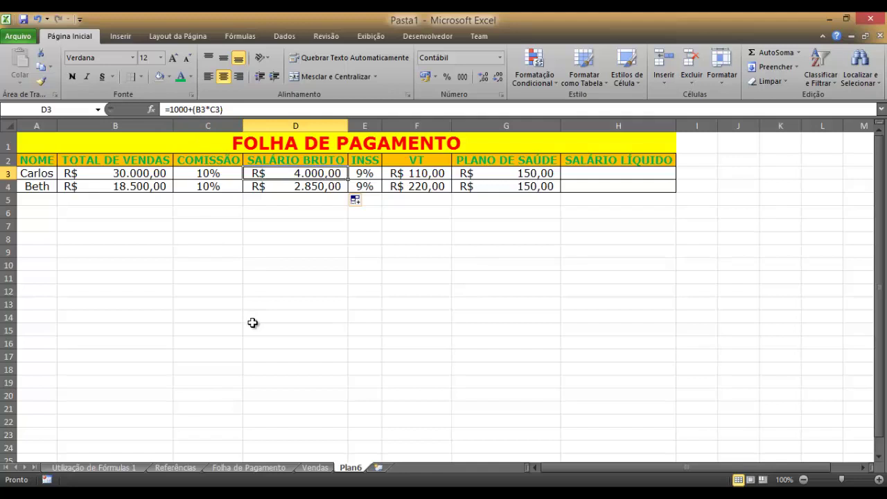
Review the gross salary formulas and Carlos's INSS, VT and health-plan deductions in E3:G3
{"action": "left_click", "coordinate": [313, 188]}
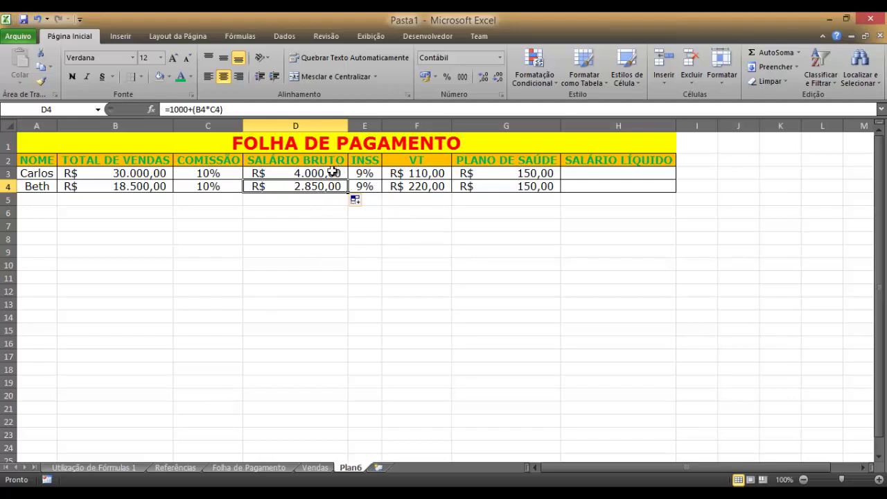
{"action": "left_click", "coordinate": [625, 175]}
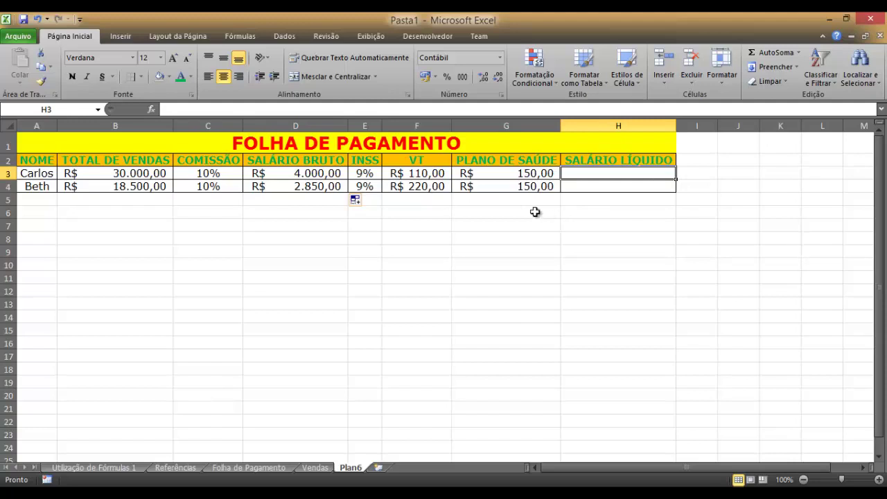
{"action": "left_click", "coordinate": [331, 175]}
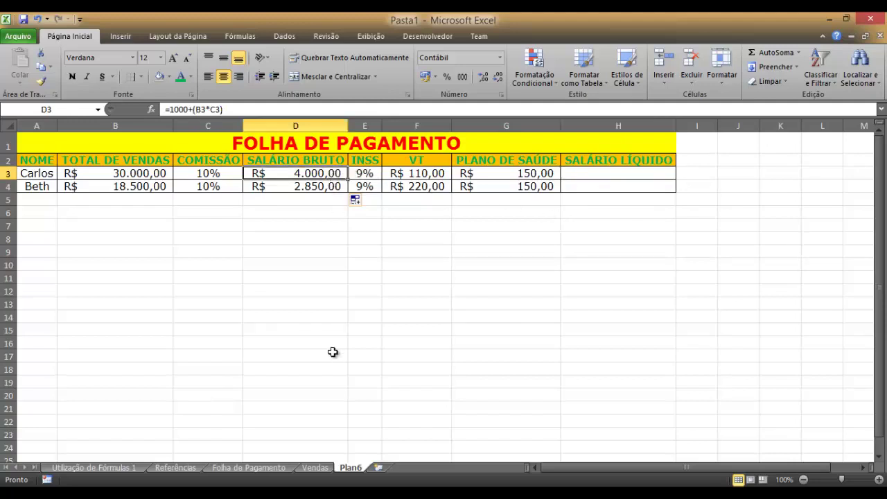
{"action": "left_click", "coordinate": [380, 173]}
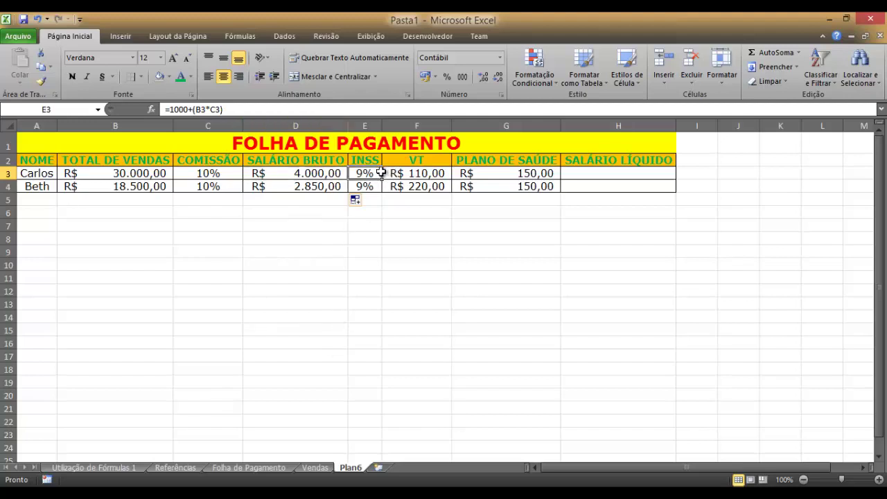
{"action": "left_click", "coordinate": [483, 161]}
{"action": "left_click", "coordinate": [485, 175]}
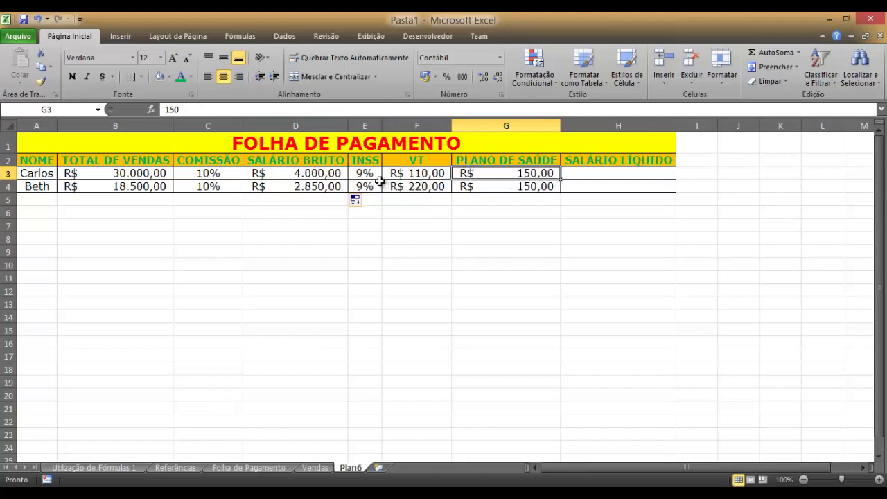
{"action": "left_click_drag", "start_coordinate": [366, 174], "coordinate": [486, 174]}
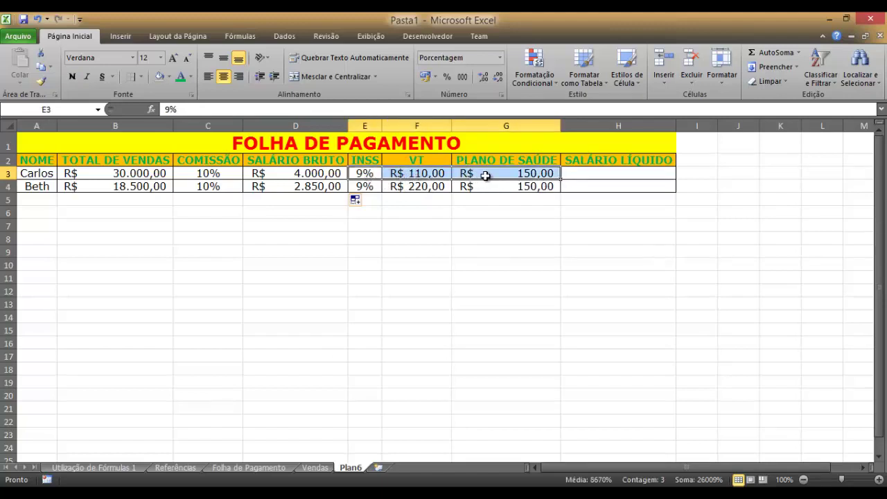
{"action": "left_click", "coordinate": [373, 174]}
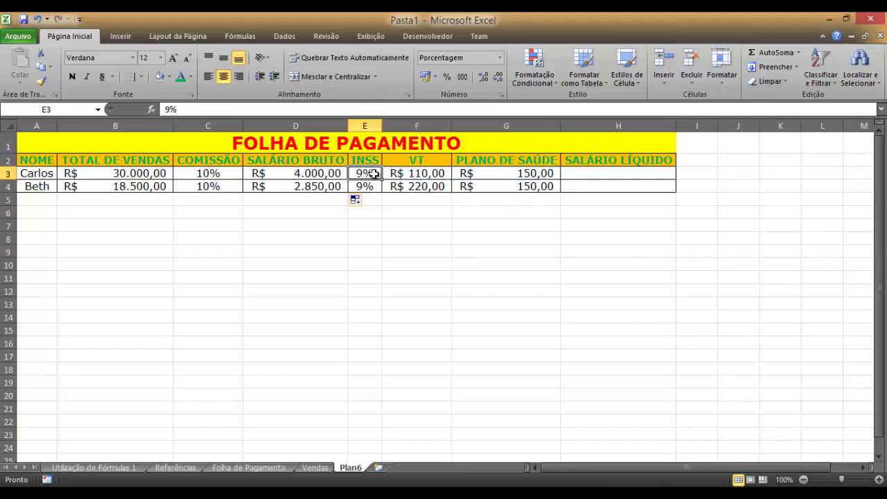
{"action": "left_click_drag", "start_coordinate": [373, 174], "coordinate": [492, 174]}
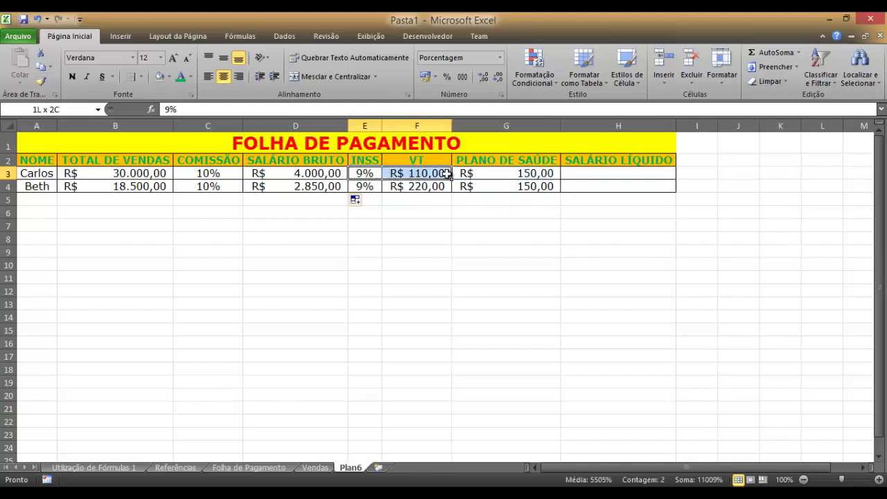
{"action": "left_click", "coordinate": [312, 173]}
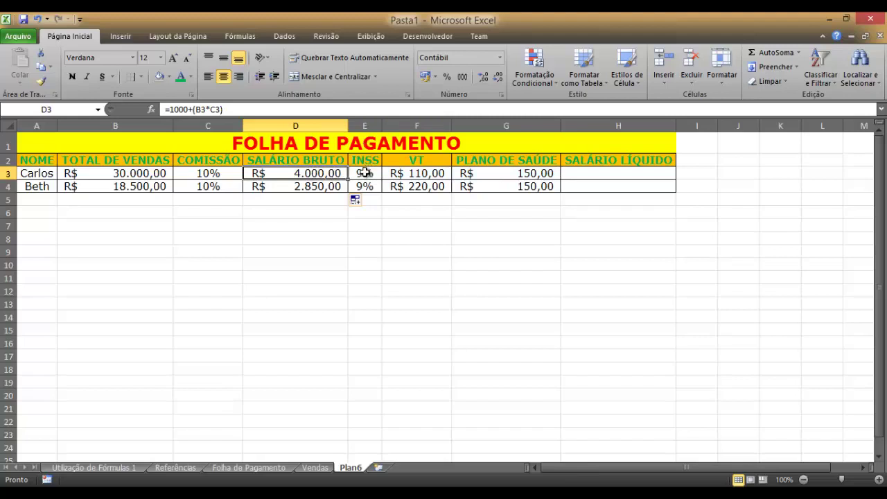
{"action": "left_click_drag", "start_coordinate": [365, 173], "coordinate": [479, 174]}
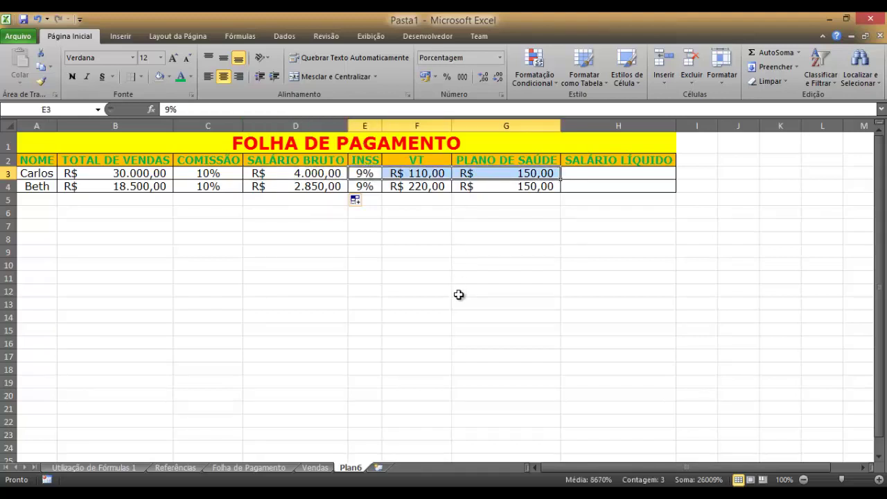
{"action": "left_click", "coordinate": [579, 173]}
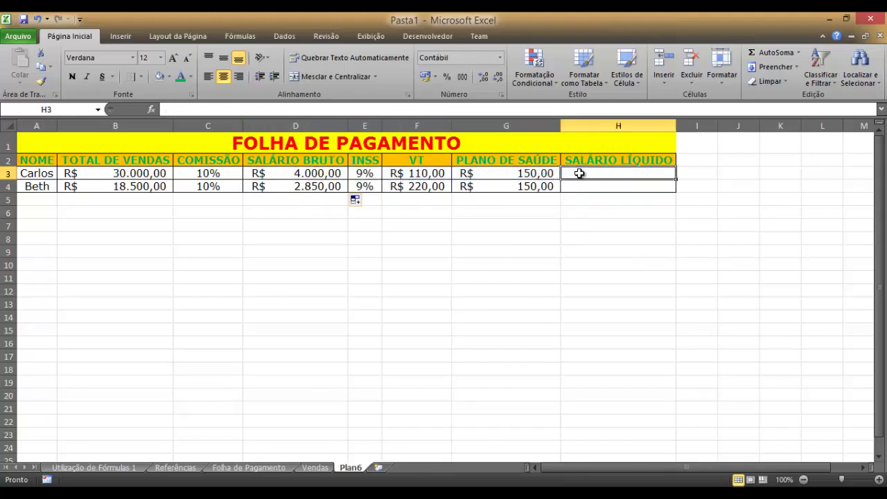
Build the net salary formula =D3-(D3*E3+F3+G3) in H3
{"action": "type", "text": "="}
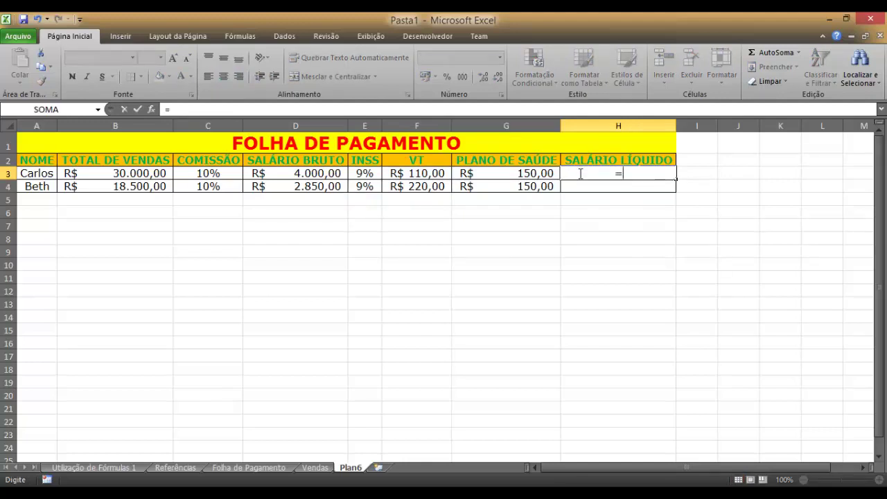
{"action": "left_click", "coordinate": [283, 174]}
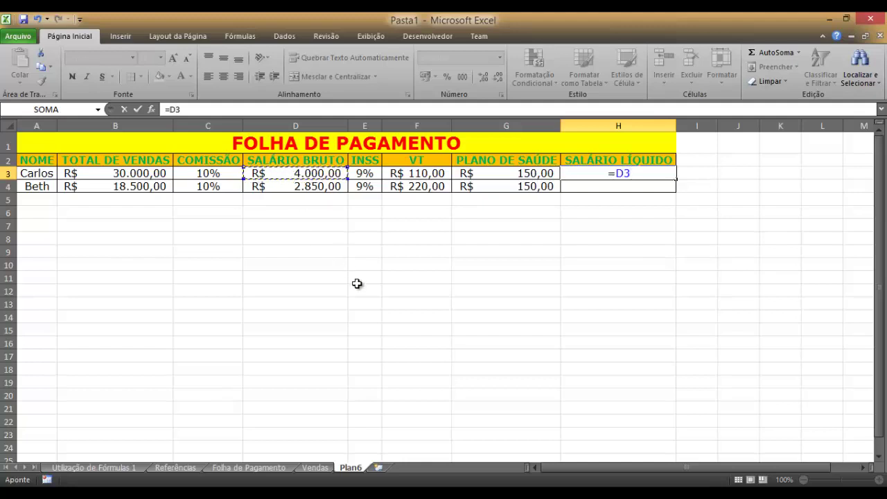
{"action": "type", "text": "-("}
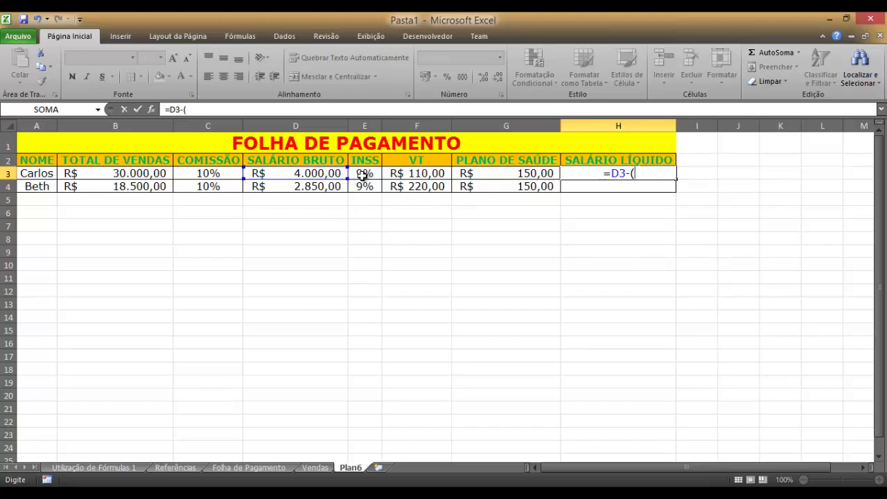
{"action": "left_click", "coordinate": [327, 174]}
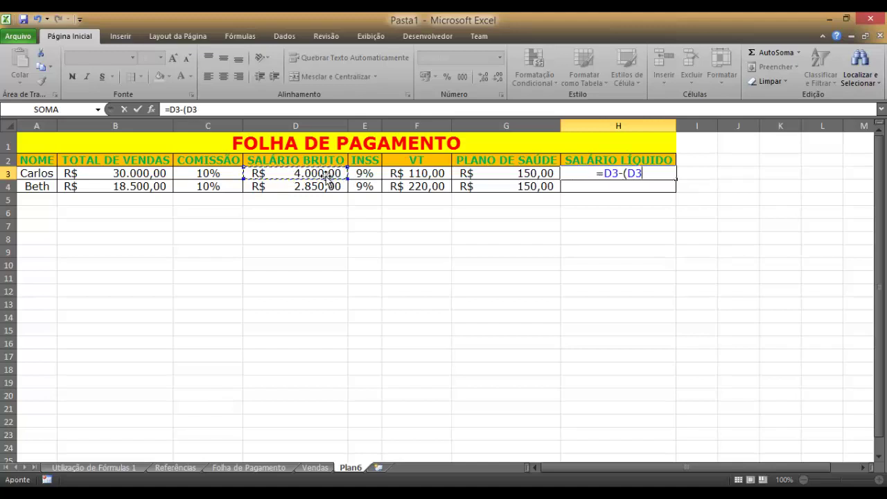
{"action": "type", "text": "*"}
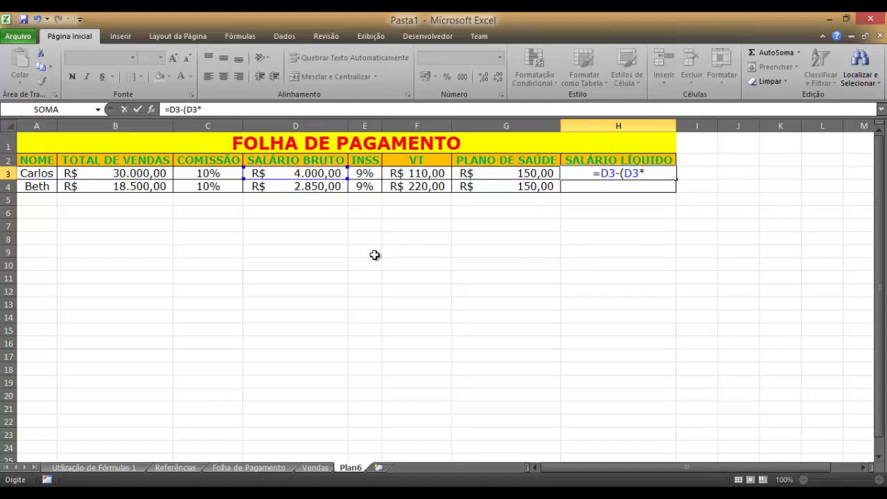
{"action": "left_click", "coordinate": [367, 174]}
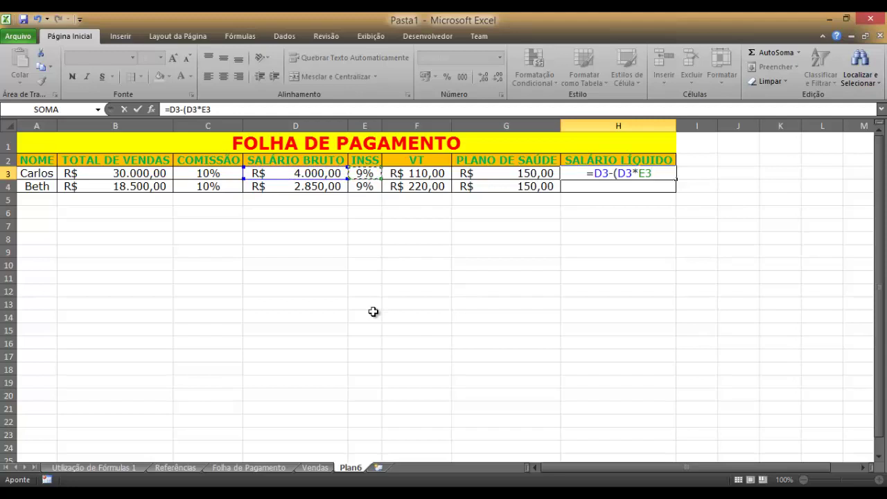
{"action": "type", "text": "+"}
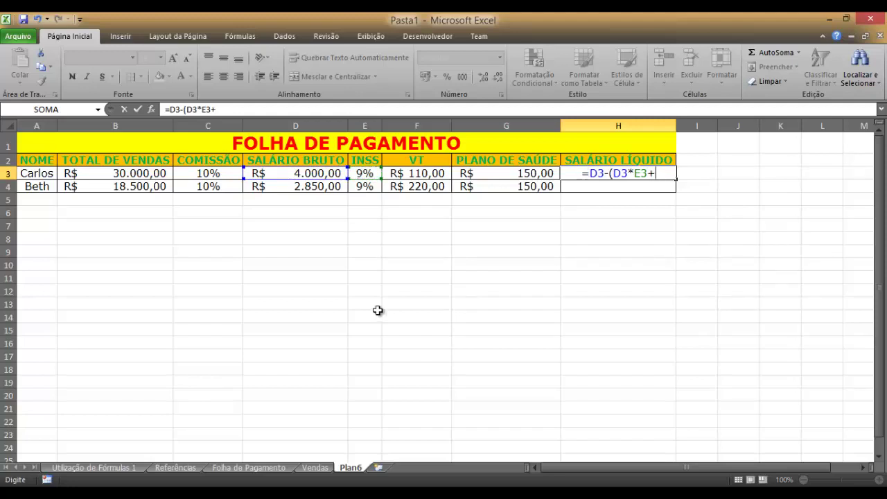
{"action": "left_click", "coordinate": [418, 179]}
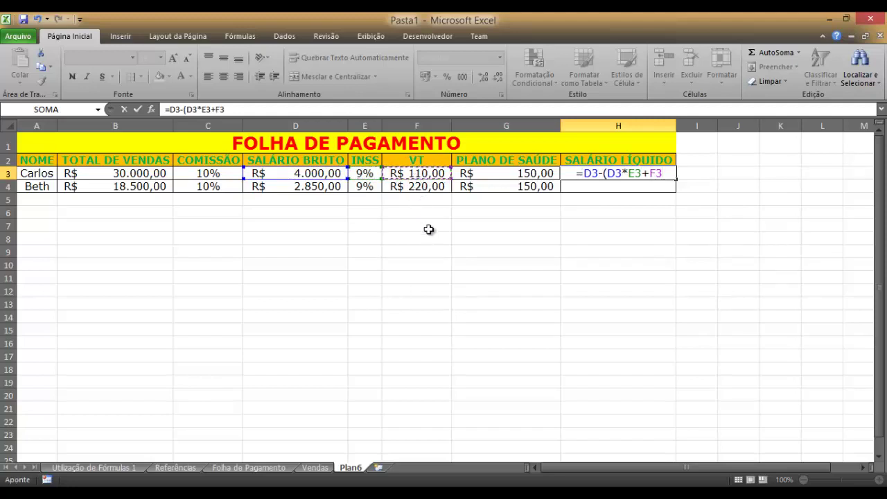
{"action": "type", "text": "+"}
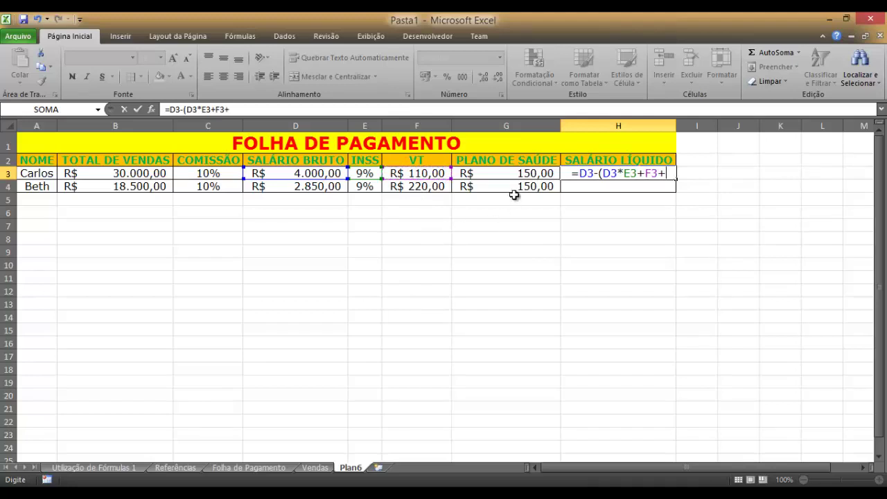
{"action": "left_click", "coordinate": [518, 179]}
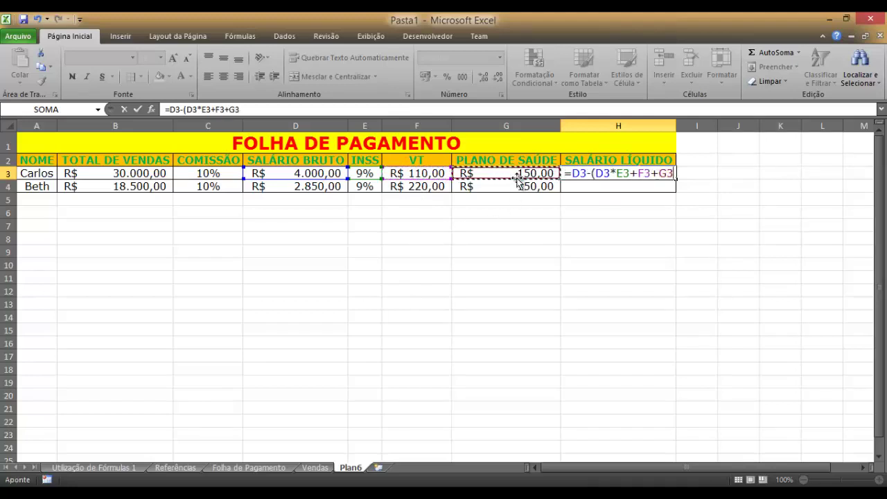
{"action": "type", "text": ")"}
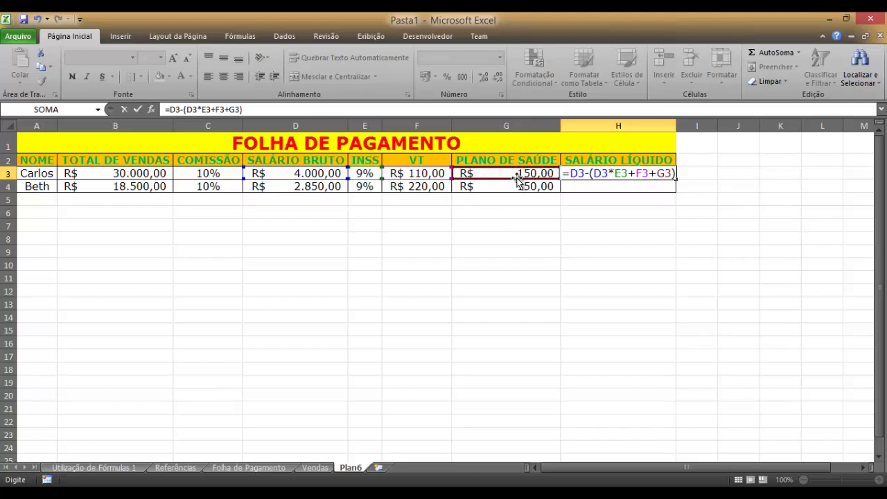
Check the formula's deductions part and confirm it, so H3 shows R$ 3.380,00
{"action": "double_click", "coordinate": [600, 173]}
{"action": "left_click_drag", "start_coordinate": [616, 173], "coordinate": [667, 173]}
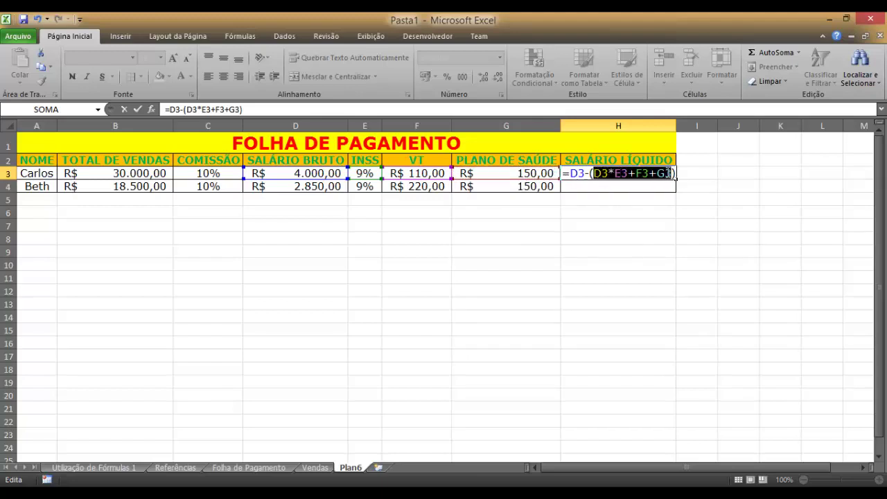
{"action": "left_click", "coordinate": [588, 173]}
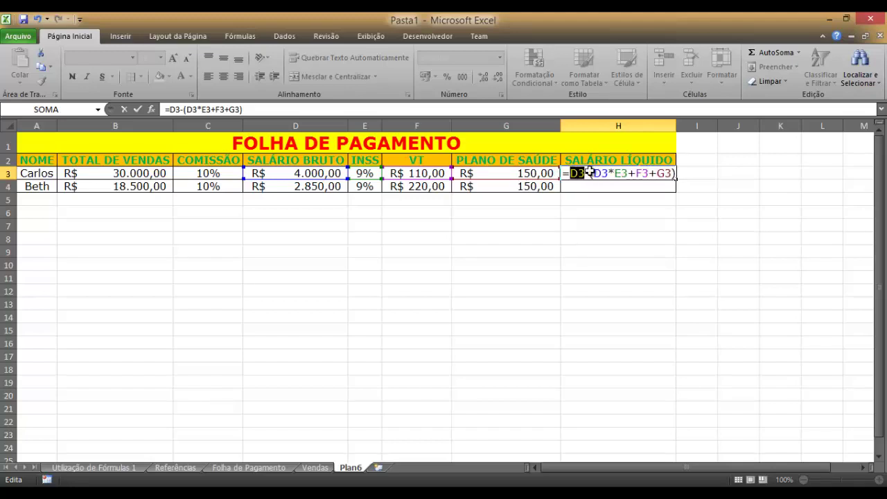
{"action": "key", "text": "Return"}
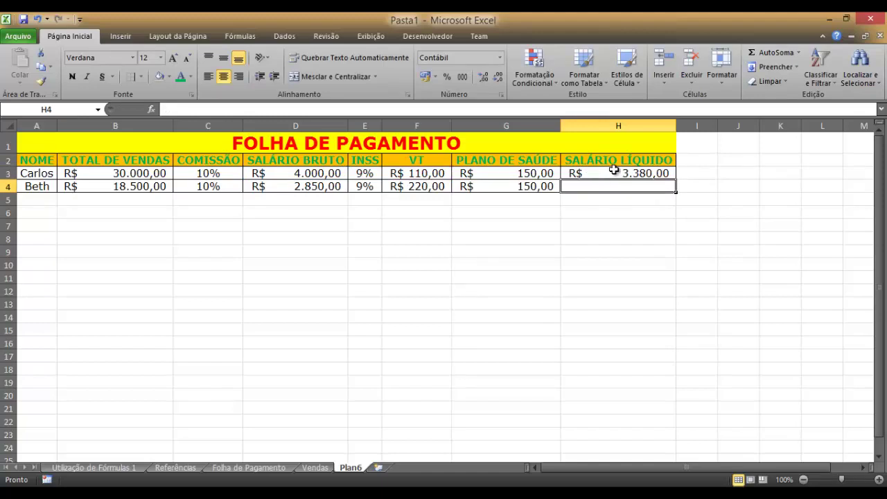
Fill H3's net salary formula down to H4, giving Beth R$ 2.223,50
{"action": "left_click", "coordinate": [623, 174]}
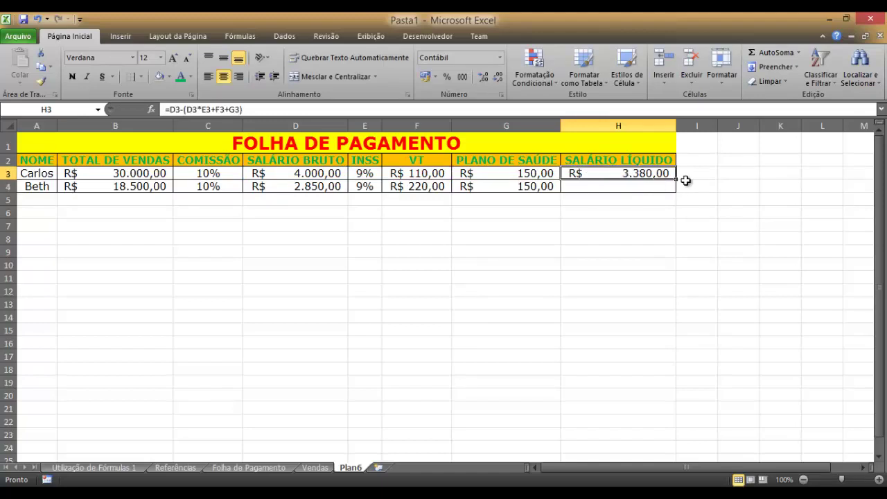
{"action": "left_click_drag", "start_coordinate": [676, 180], "coordinate": [677, 190]}
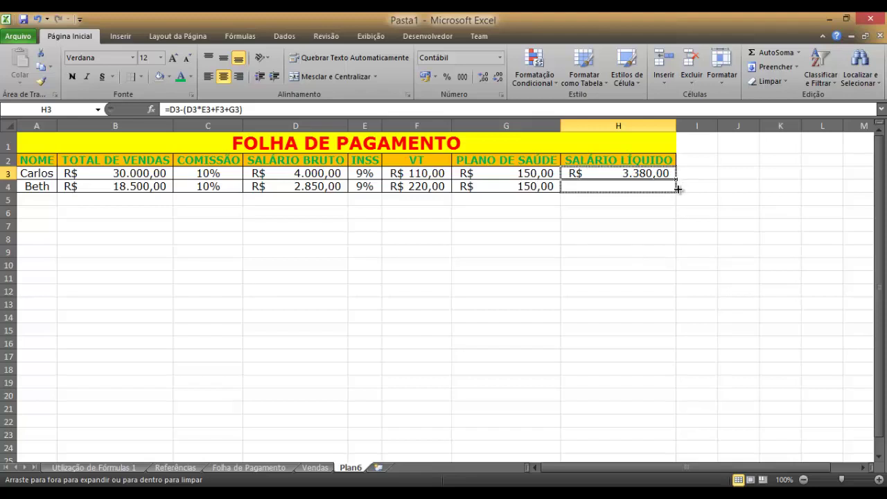
{"action": "left_click", "coordinate": [672, 224]}
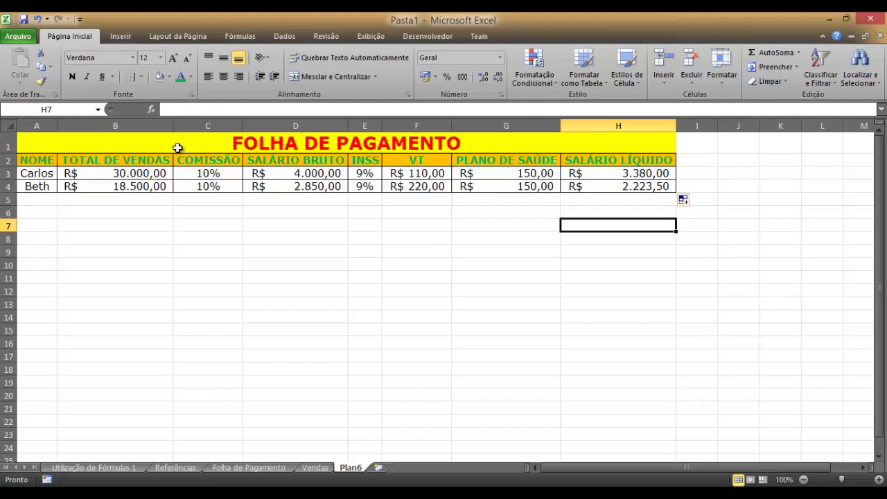
Copy the payroll table A1:H4 and paste it at A6
{"action": "left_click", "coordinate": [177, 148]}
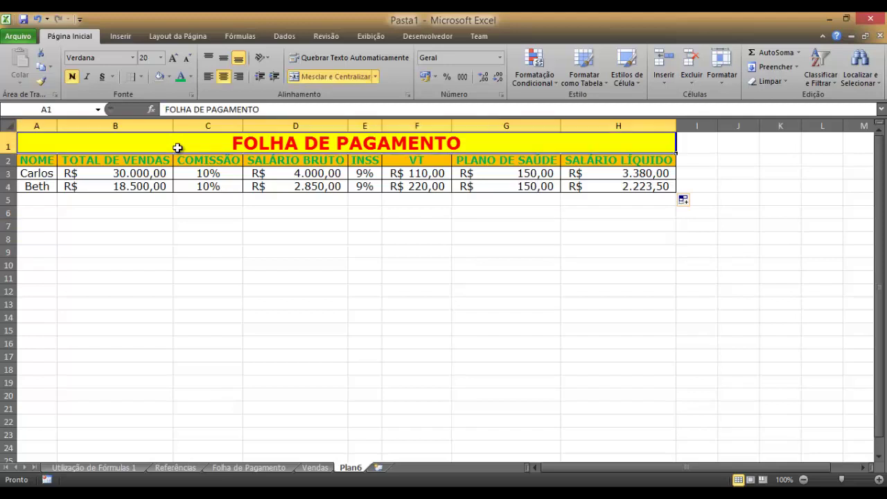
{"action": "left_click_drag", "start_coordinate": [73, 146], "coordinate": [199, 174]}
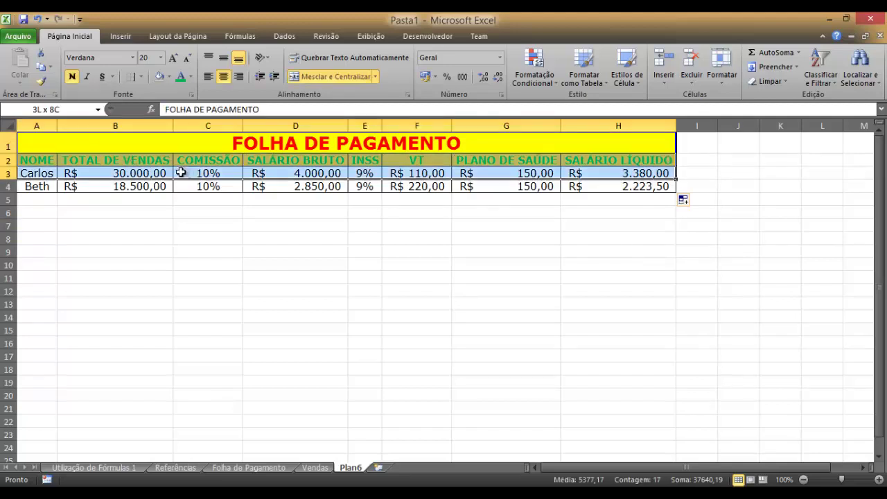
{"action": "left_click", "coordinate": [182, 199]}
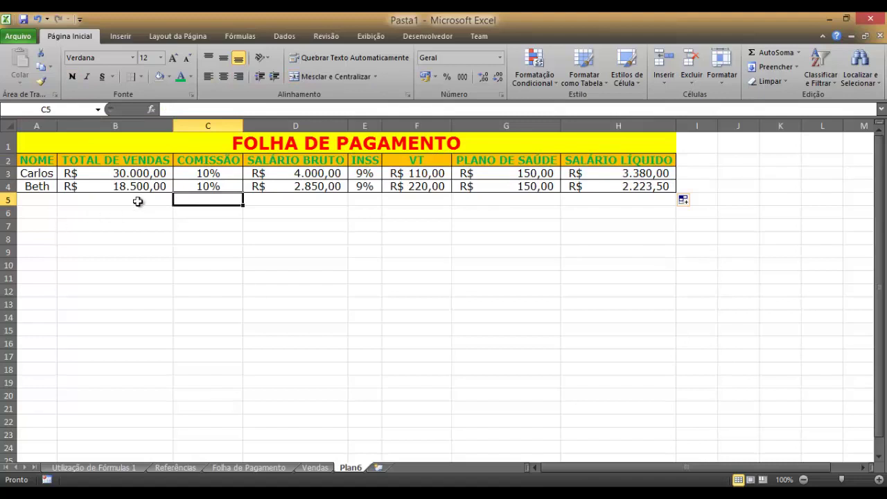
{"action": "left_click_drag", "start_coordinate": [172, 146], "coordinate": [251, 187]}
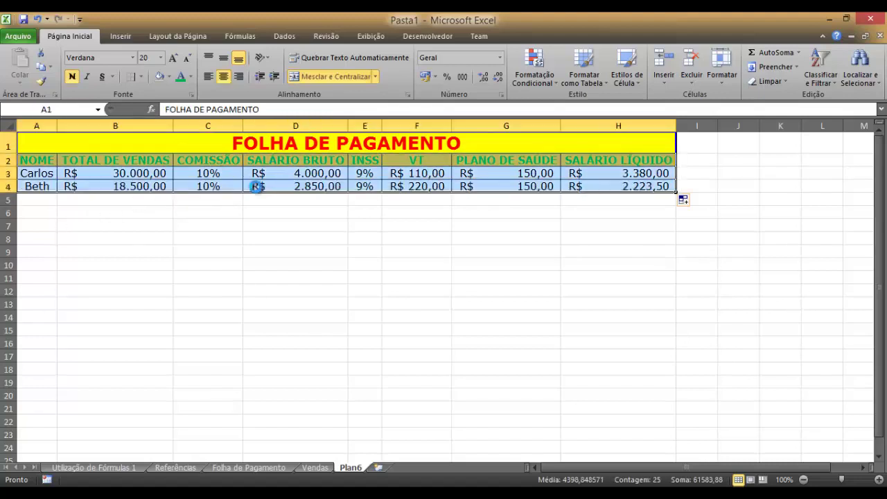
{"action": "key", "text": "ctrl+c"}
{"action": "left_click", "coordinate": [45, 213]}
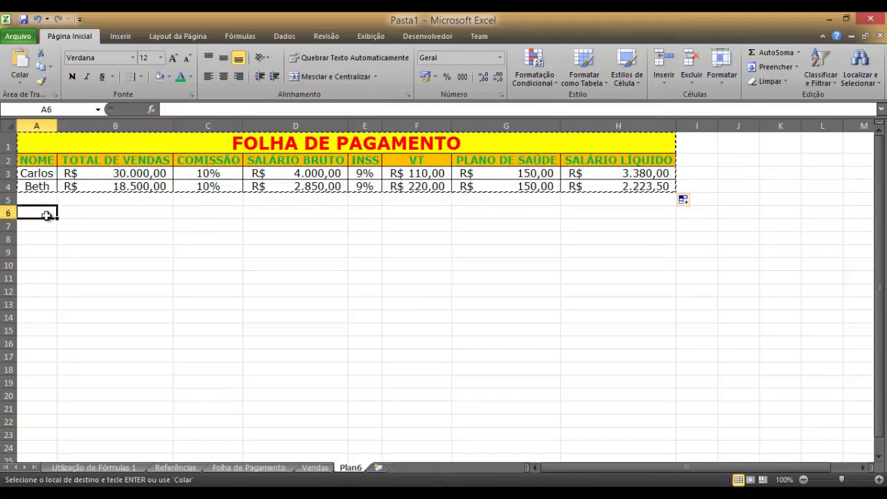
{"action": "key", "text": "ctrl+v"}
Retitle the pasted table's heading to PLANILHA DE NOTAS
{"action": "double_click", "coordinate": [287, 217]}
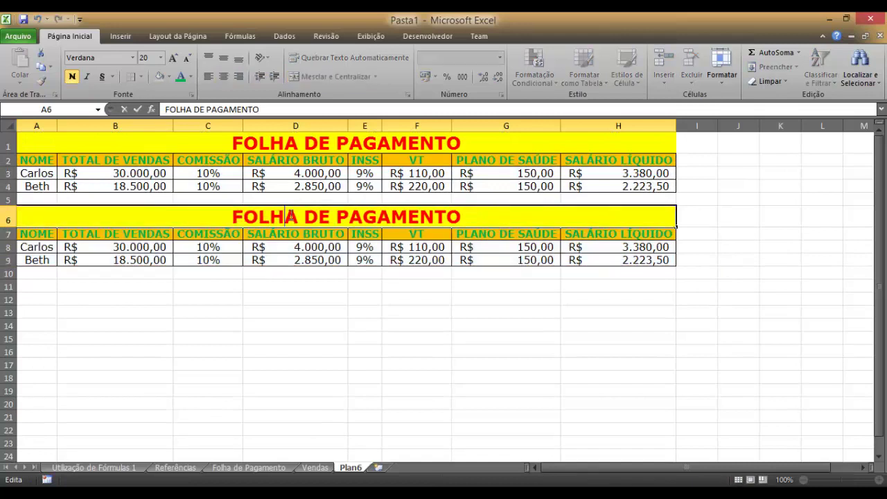
{"action": "left_click_drag", "start_coordinate": [225, 219], "coordinate": [469, 217]}
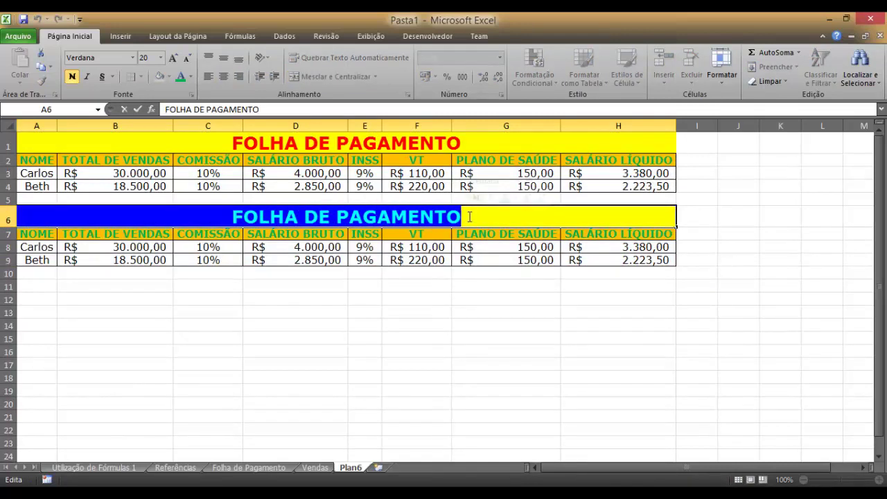
{"action": "type", "text": "NOTA"}
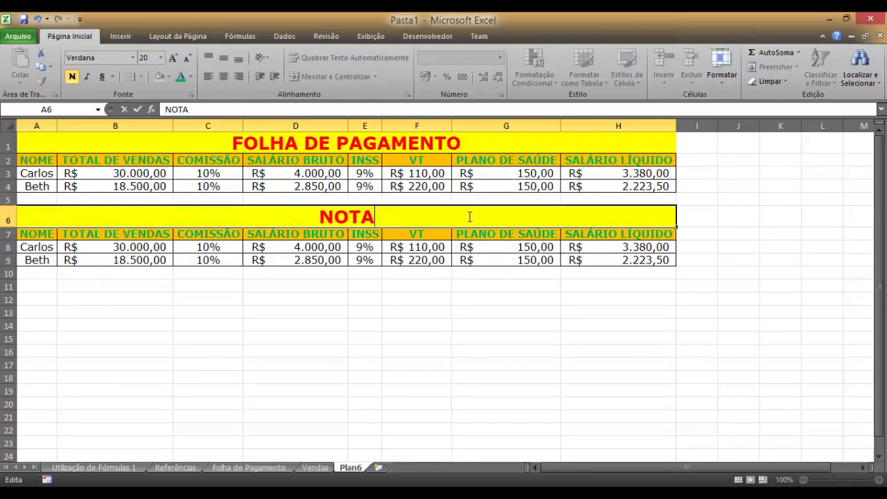
{"action": "type", "text": "S"}
{"action": "key", "text": "Return"}
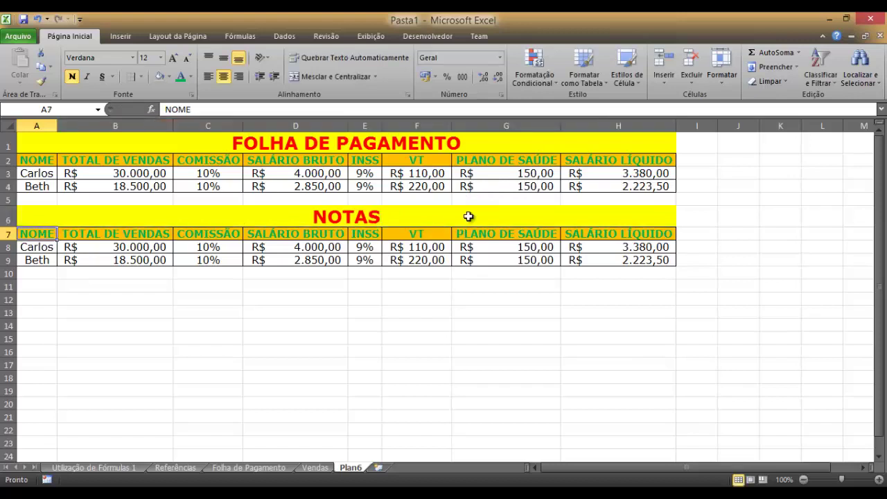
{"action": "left_click", "coordinate": [469, 217]}
{"action": "type", "text": "PLANILHAS"}
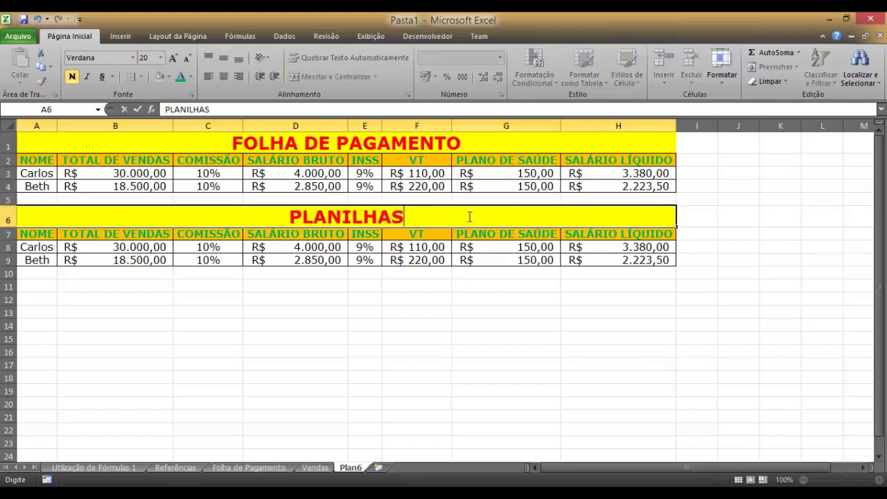
{"action": "key", "text": "BackSpace"}
{"action": "type", "text": "DE NOTAS"}
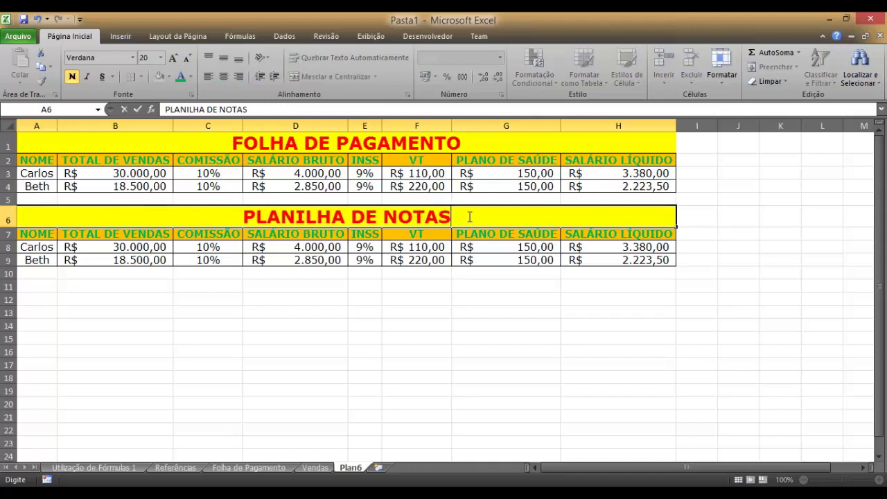
Relabel headers B7:G7 as NOTA 1, NOTA 2, NOTA 3, NOTA 4, SOMA and MÉDIA
{"action": "left_click", "coordinate": [99, 238]}
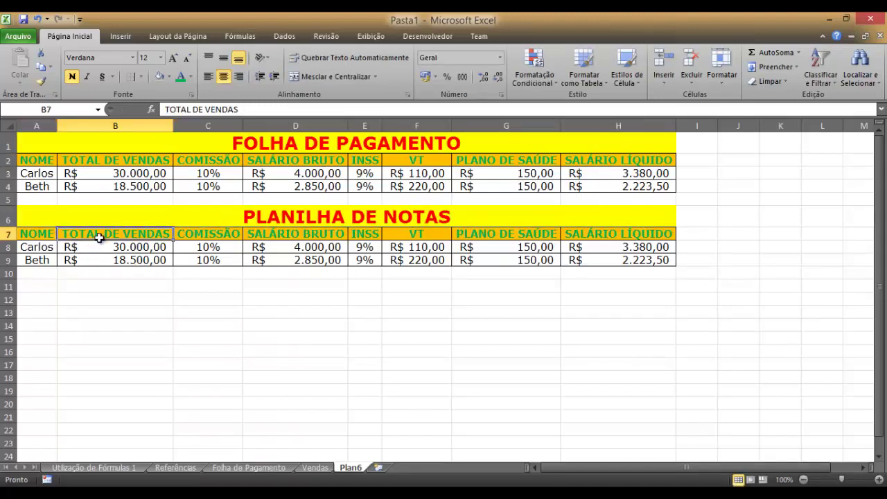
{"action": "type", "text": "NOTA "}
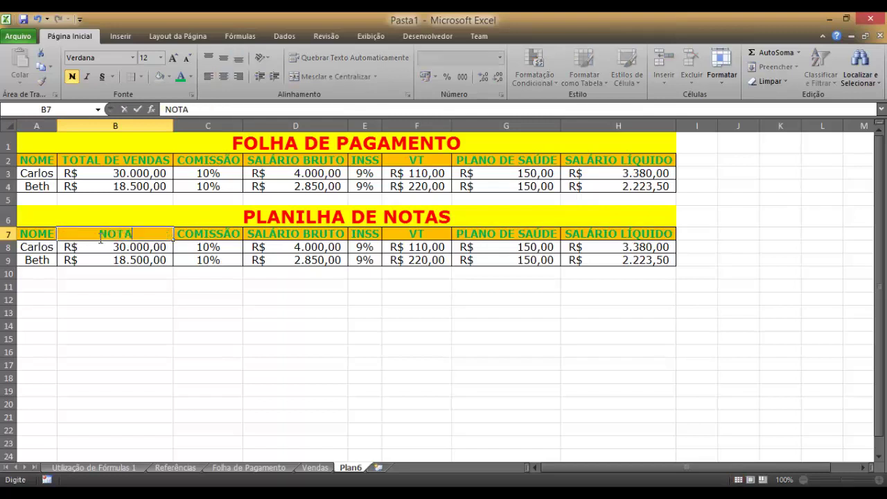
{"action": "type", "text": "1"}
{"action": "key", "text": "Tab"}
{"action": "type", "text": "NOTA 2"}
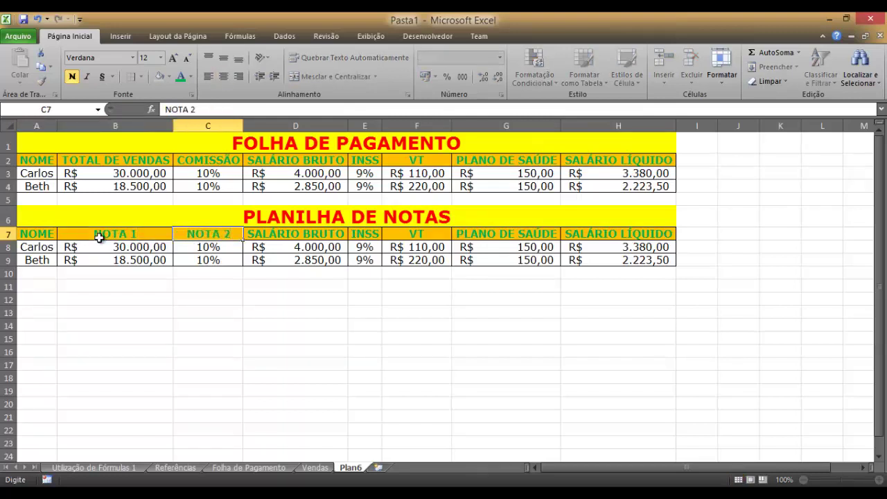
{"action": "key", "text": "Tab"}
{"action": "type", "text": "NOTA 3"}
{"action": "key", "text": "Tab"}
{"action": "type", "text": "NOTA"}
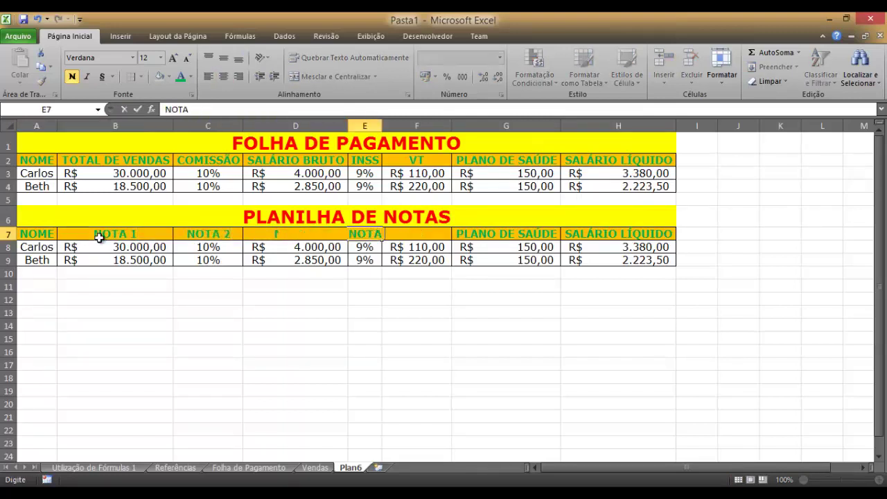
{"action": "type", "text": " 4"}
{"action": "key", "text": "Tab"}
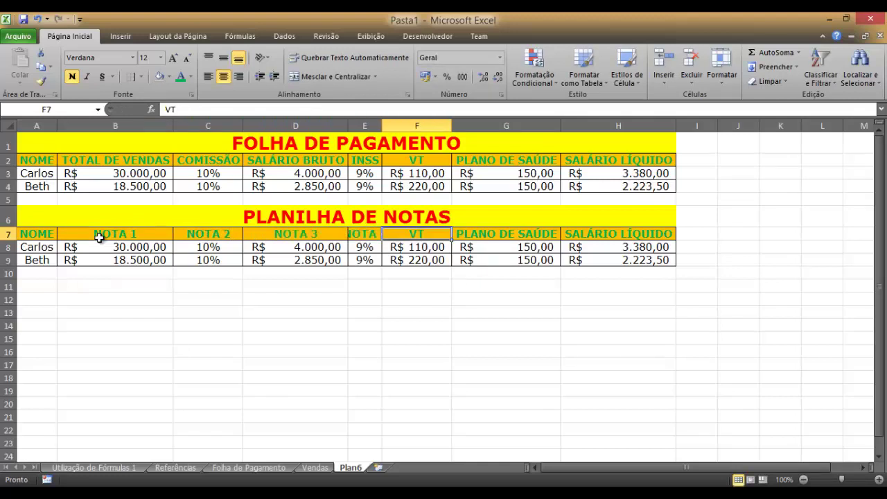
{"action": "type", "text": "SOMA"}
{"action": "key", "text": "Tab"}
{"action": "type", "text": "MÉDIA"}
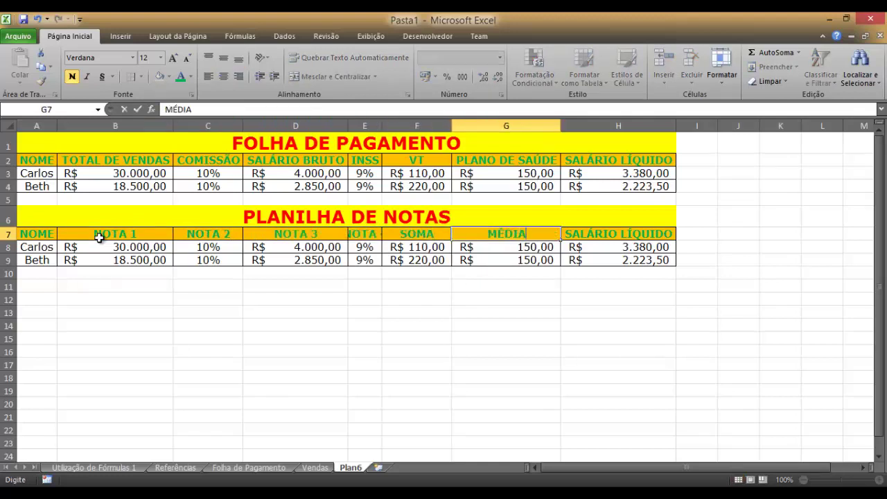
{"action": "key", "text": "Tab"}
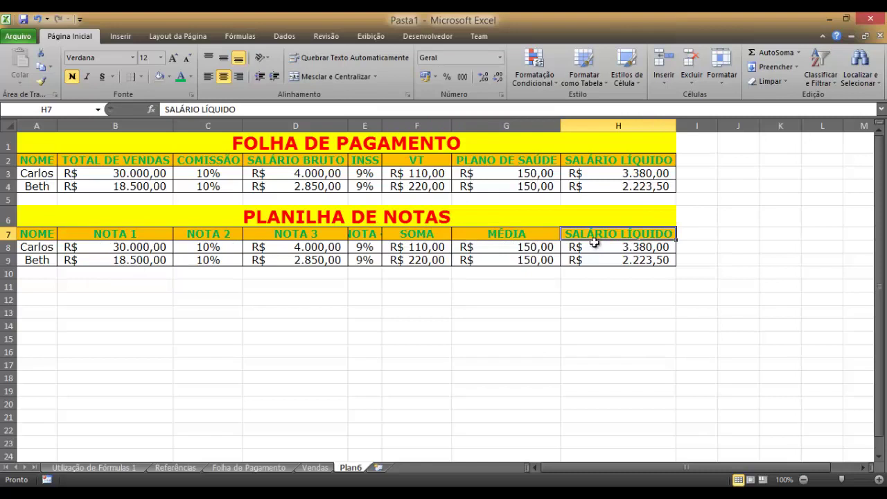
Clear H7:H9 and remove its fill colour and borders
{"action": "left_click_drag", "start_coordinate": [592, 234], "coordinate": [593, 255]}
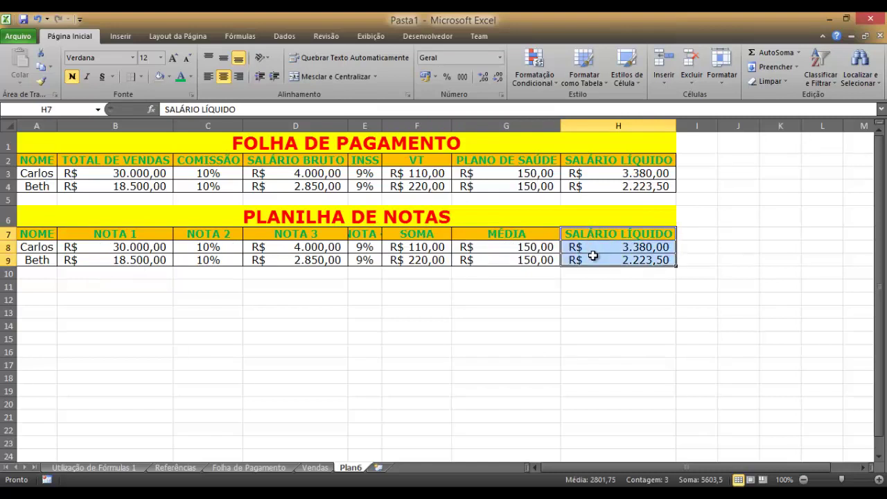
{"action": "key", "text": "Delete"}
{"action": "left_click", "coordinate": [168, 77]}
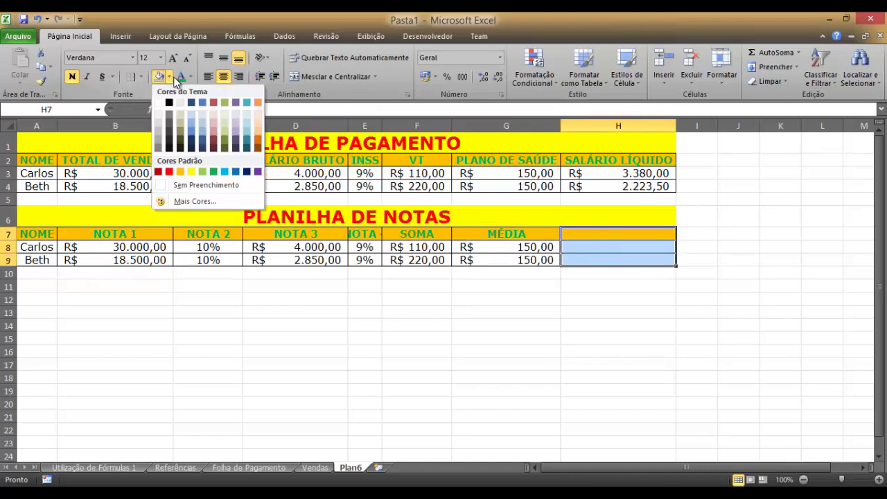
{"action": "left_click", "coordinate": [178, 185]}
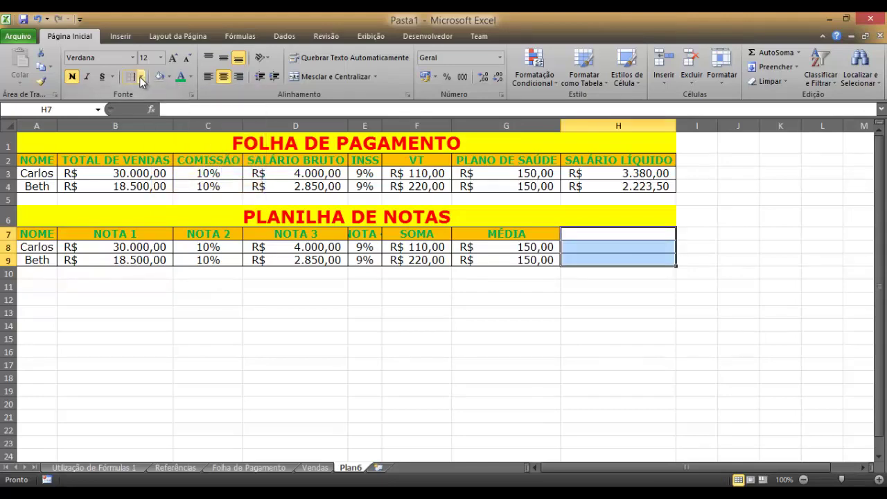
{"action": "left_click", "coordinate": [141, 77]}
{"action": "left_click", "coordinate": [139, 109]}
Add a right border to the MÉDIA column G7:G9
{"action": "key", "text": "Left"}
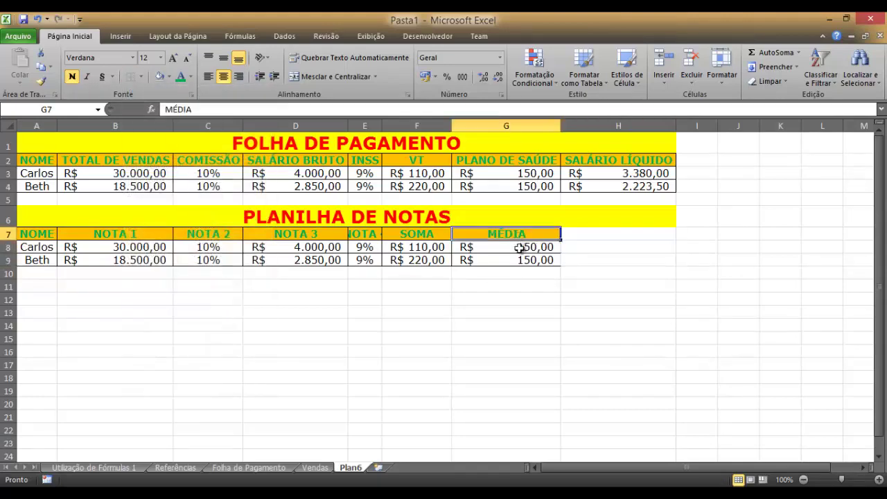
{"action": "key", "text": "shift+Down"}
{"action": "key", "text": "shift+Down"}
{"action": "left_click", "coordinate": [140, 76]}
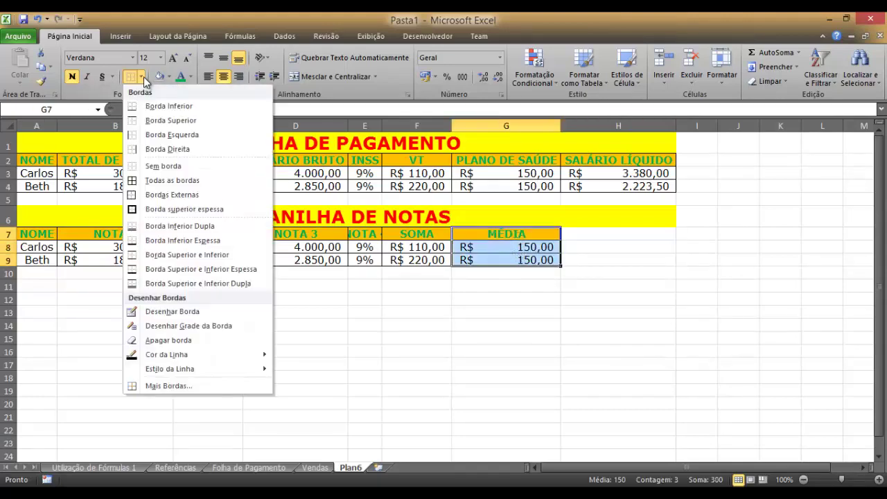
{"action": "left_click", "coordinate": [156, 148]}
{"action": "left_click", "coordinate": [602, 283]}
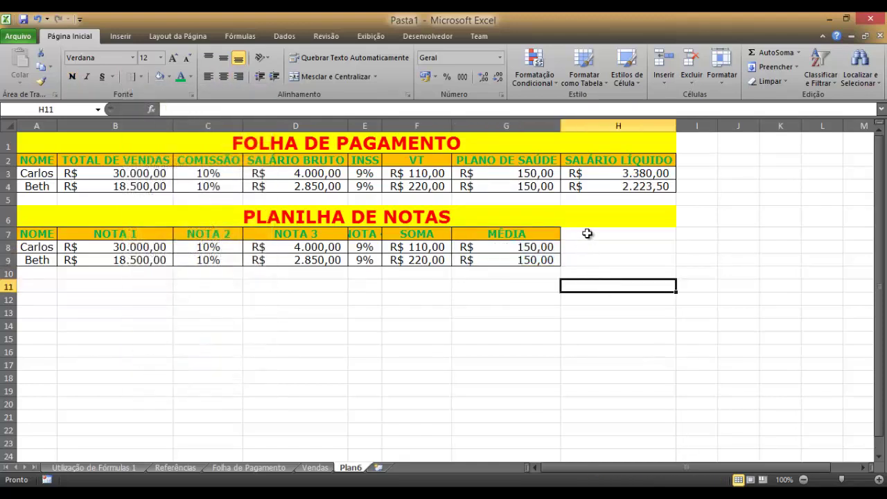
Autofit column E, set B8:G9 to Geral number format and clear its values
{"action": "double_click", "coordinate": [382, 126]}
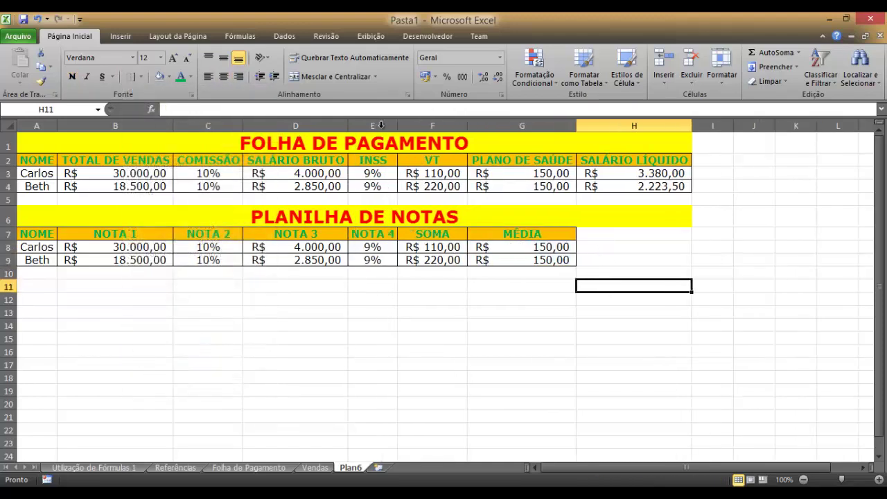
{"action": "left_click_drag", "start_coordinate": [113, 246], "coordinate": [513, 258]}
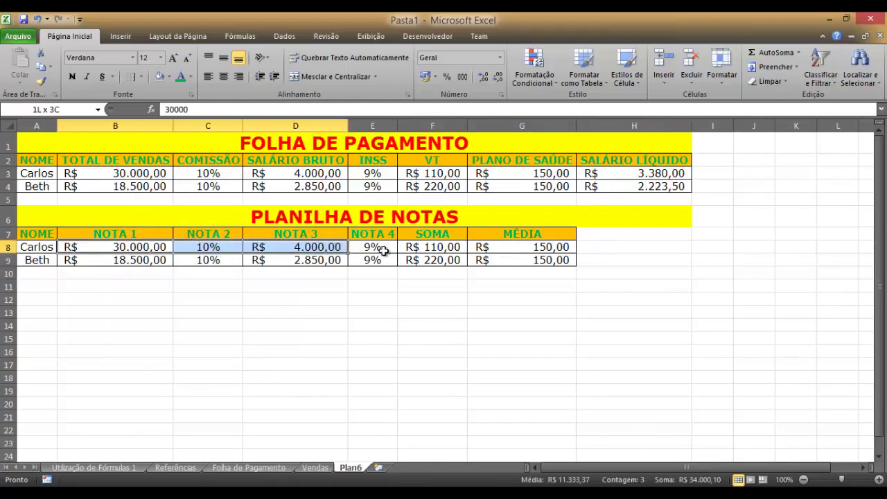
{"action": "left_click", "coordinate": [499, 58]}
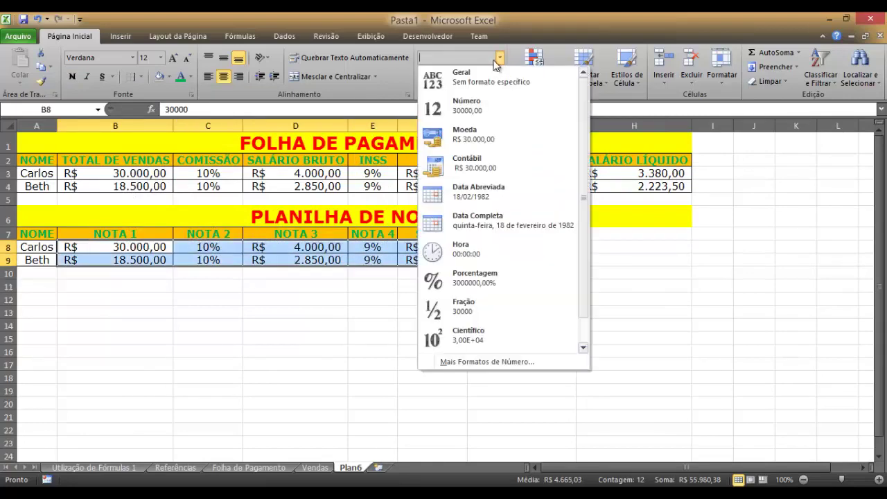
{"action": "left_click", "coordinate": [470, 82]}
{"action": "key", "text": "Delete"}
{"action": "left_click", "coordinate": [154, 248]}
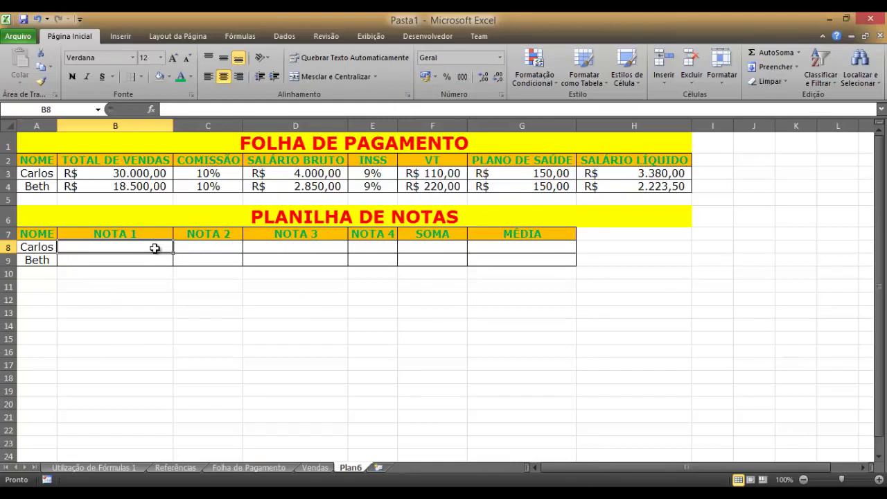
Enter Carlos's grades 10, 8,5, 9 and 7,1 in B8:E8
{"action": "type", "text": "10"}
{"action": "key", "text": "Tab"}
{"action": "type", "text": "8"}
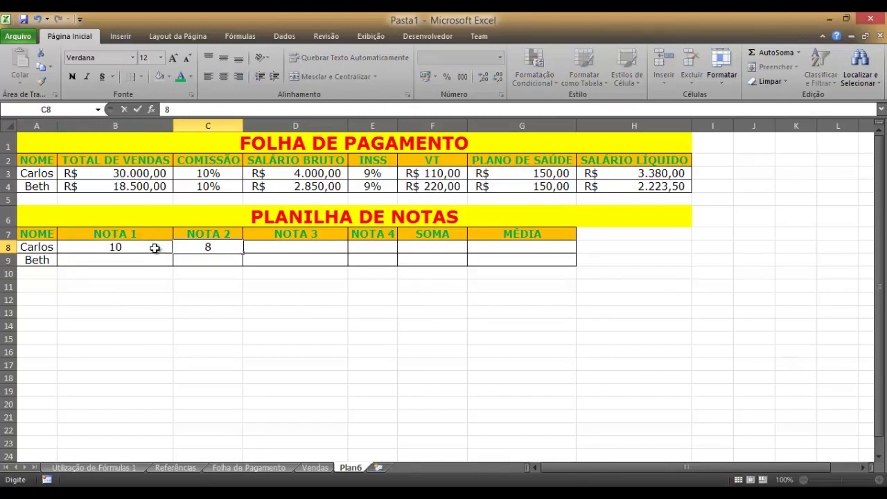
{"action": "type", "text": ",5"}
{"action": "key", "text": "Tab"}
{"action": "type", "text": "9"}
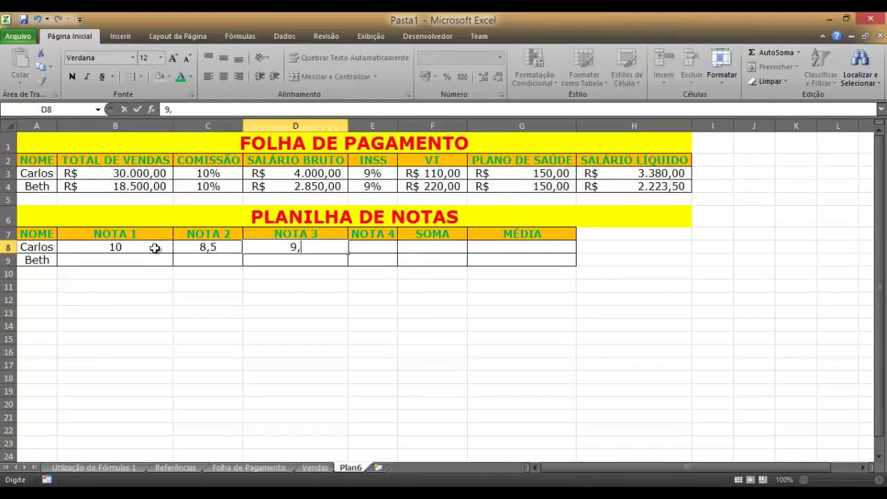
{"action": "key", "text": "Tab"}
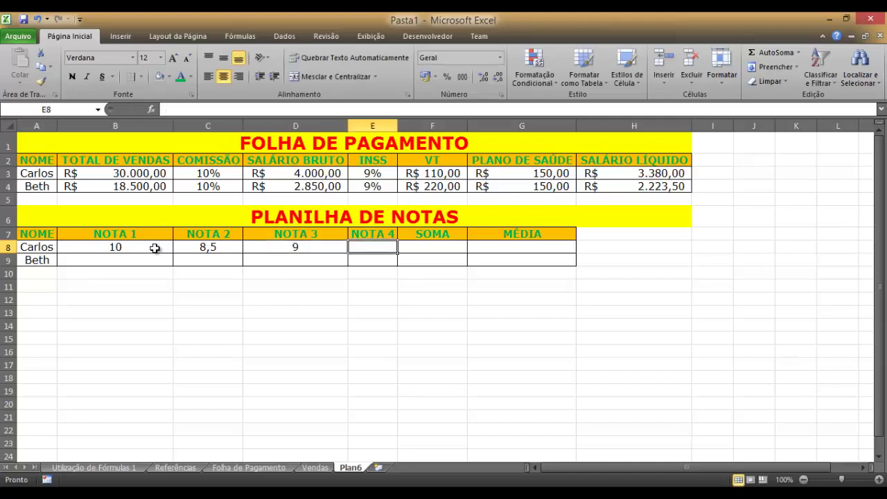
{"action": "type", "text": "7,1"}
{"action": "key", "text": "Tab"}
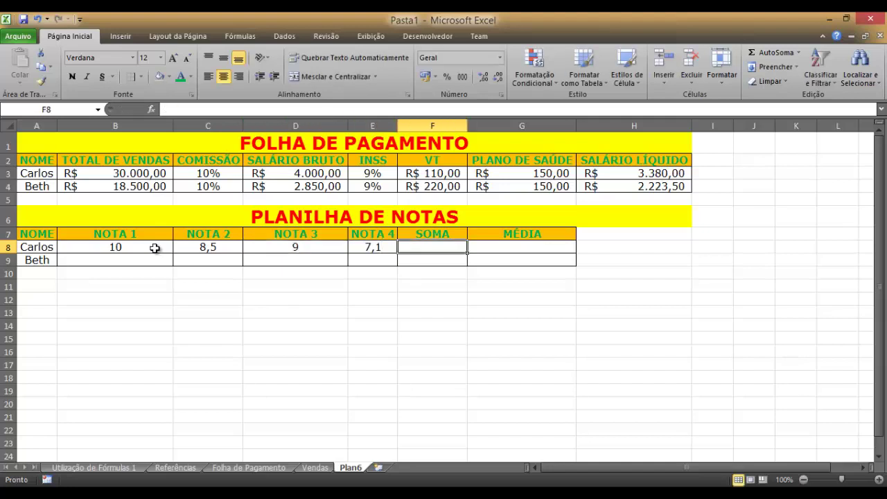
Enter Beth's grades 8,5, 7,2, 5,5 and 5,3 in B9:E9, then check Carlos's grade total
{"action": "key", "text": "Return"}
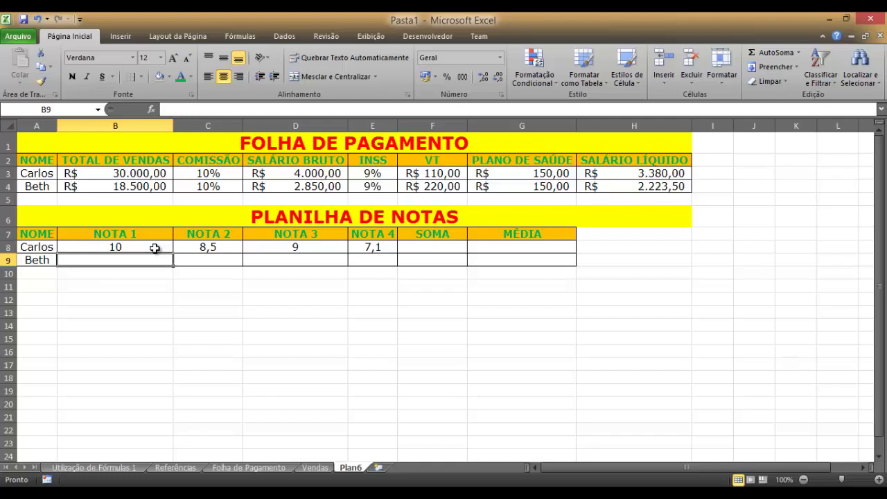
{"action": "type", "text": "8,5"}
{"action": "key", "text": "Tab"}
{"action": "type", "text": "7,"}
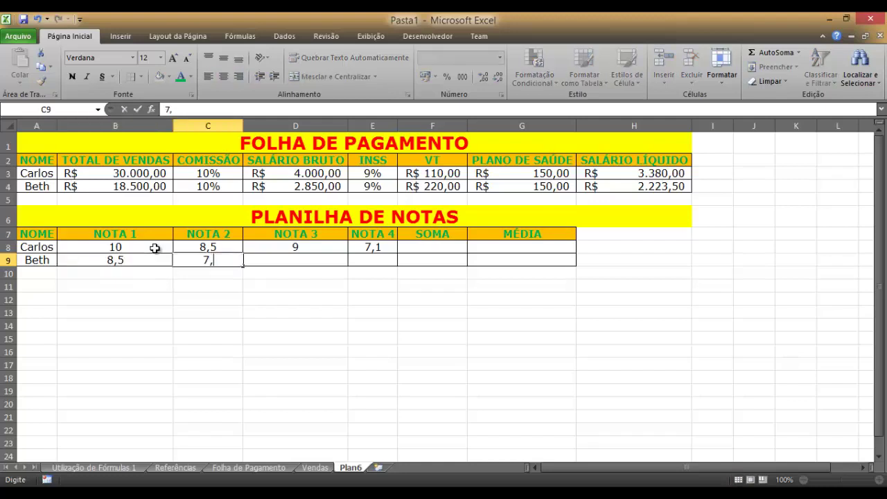
{"action": "type", "text": "2"}
{"action": "key", "text": "Tab"}
{"action": "type", "text": "5,5"}
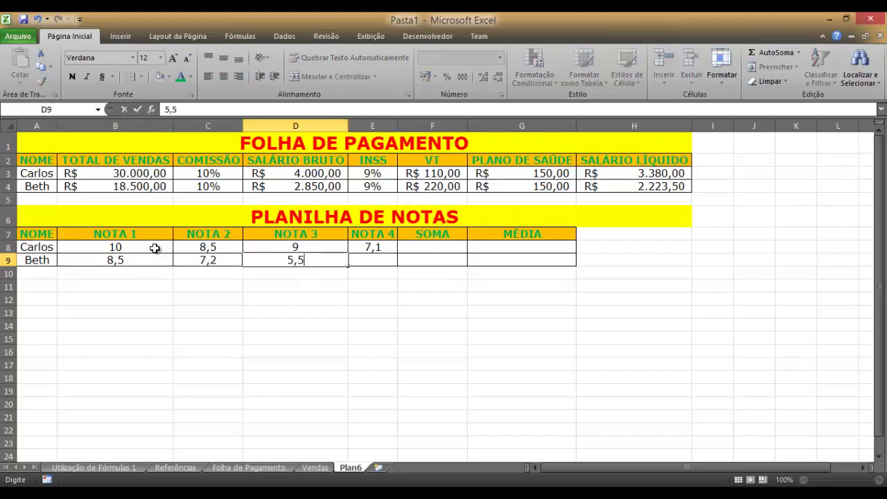
{"action": "key", "text": "Tab"}
{"action": "type", "text": "5,3"}
{"action": "key", "text": "Tab"}
{"action": "key", "text": "Up"}
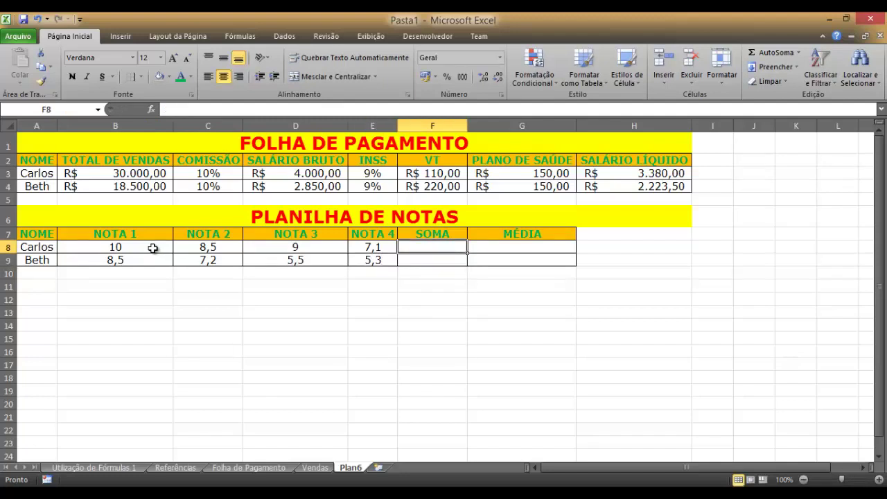
{"action": "left_click_drag", "start_coordinate": [149, 249], "coordinate": [367, 248]}
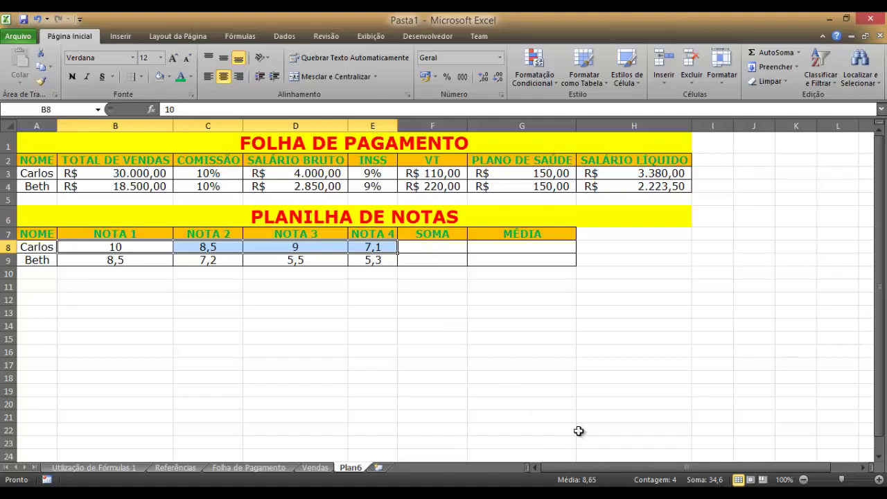
Enter =B8+C8+D8+E8 in F8 to total Carlos's grades as 34,6
{"action": "left_click", "coordinate": [437, 246]}
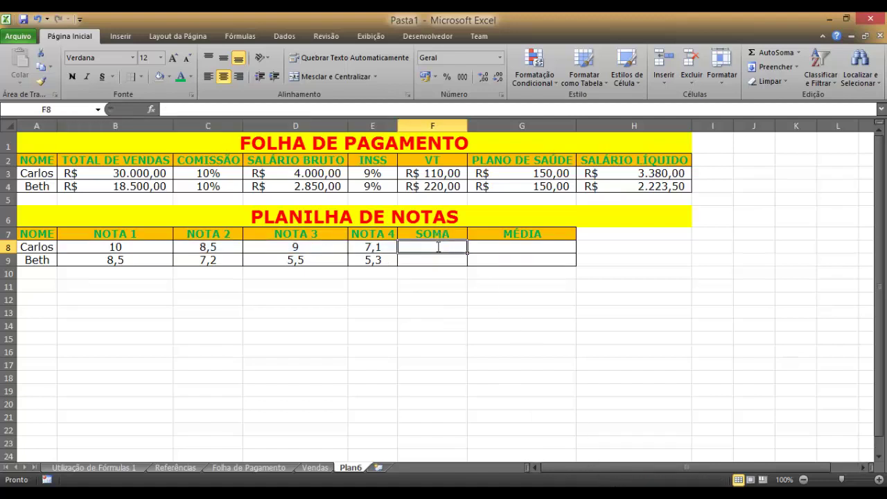
{"action": "type", "text": "="}
{"action": "left_click", "coordinate": [138, 246]}
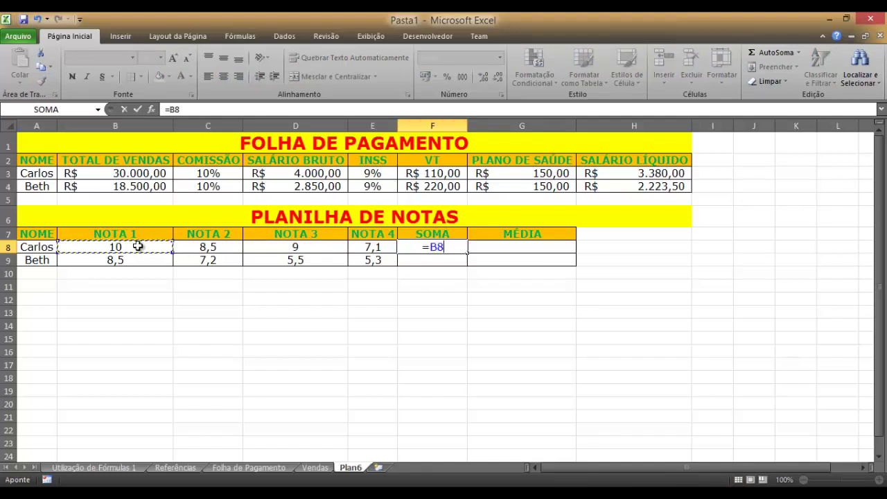
{"action": "type", "text": "+"}
{"action": "left_click", "coordinate": [208, 247]}
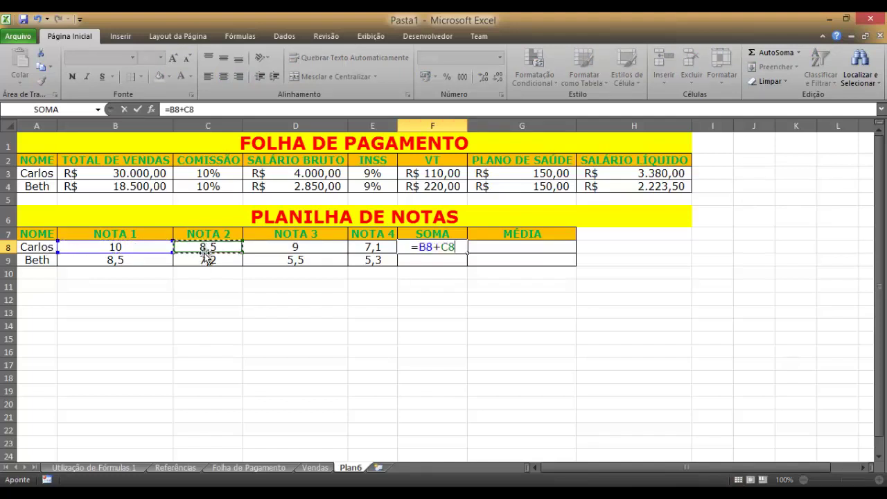
{"action": "type", "text": "+"}
{"action": "left_click", "coordinate": [285, 247]}
{"action": "type", "text": "+"}
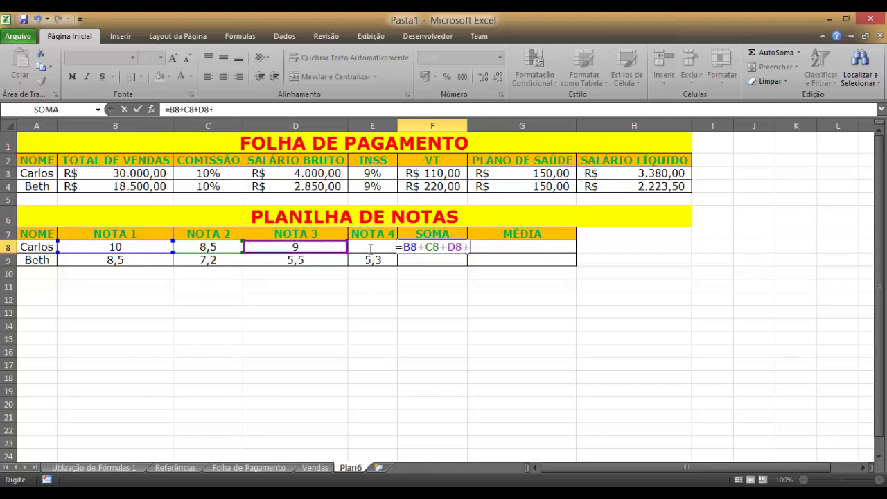
{"action": "type", "text": "E8"}
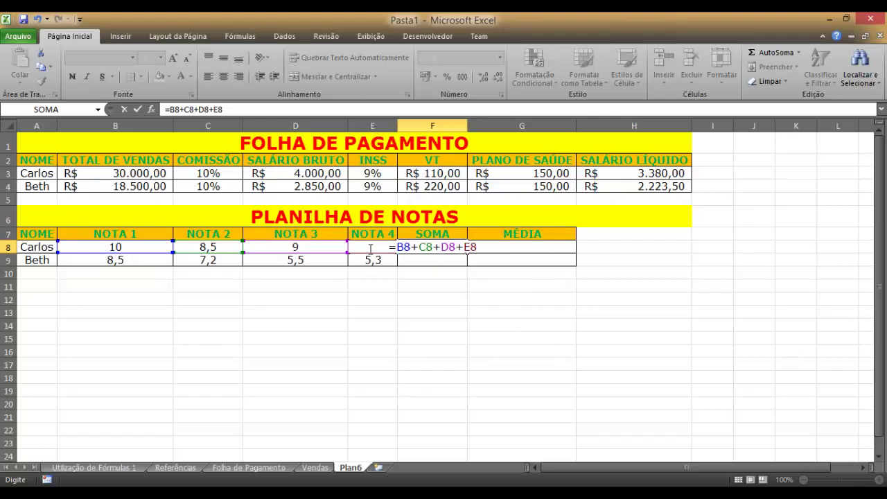
{"action": "key", "text": "Return"}
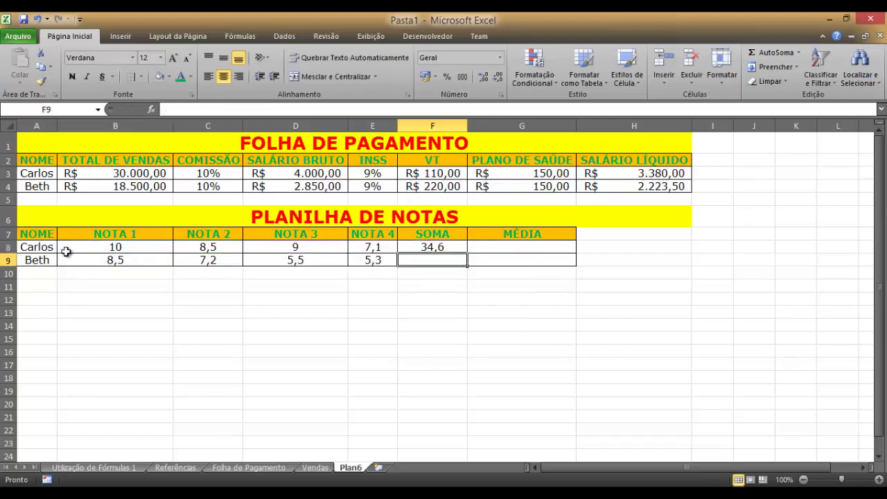
Fill the SOMA formula down to F9, giving Beth 26,5
{"action": "left_click_drag", "start_coordinate": [65, 248], "coordinate": [397, 252]}
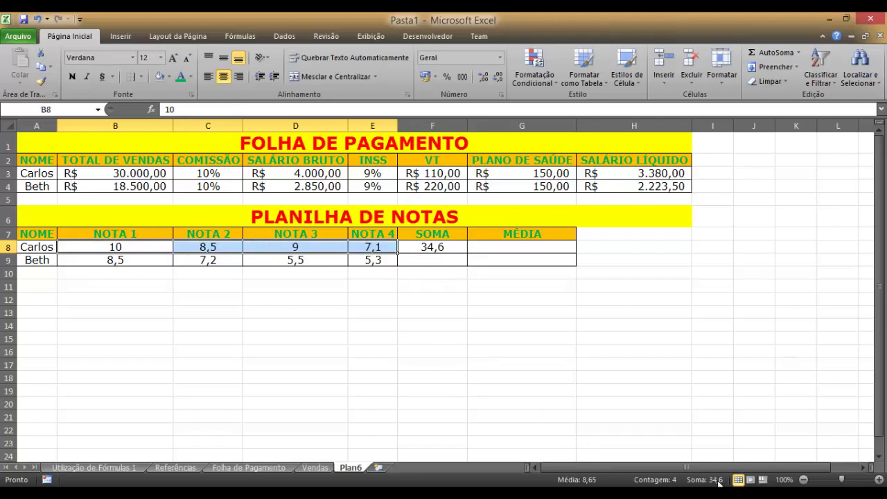
{"action": "left_click", "coordinate": [443, 248]}
{"action": "left_click_drag", "start_coordinate": [467, 253], "coordinate": [469, 270]}
{"action": "left_click", "coordinate": [460, 313]}
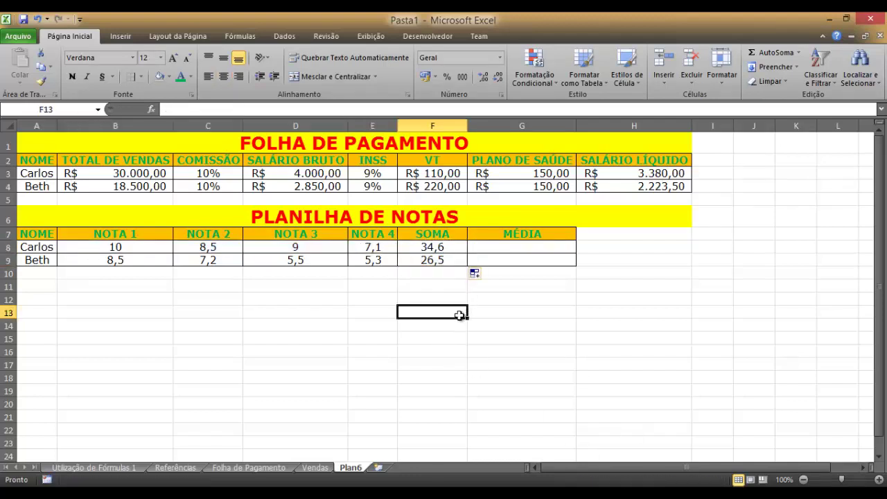
{"action": "left_click", "coordinate": [499, 250]}
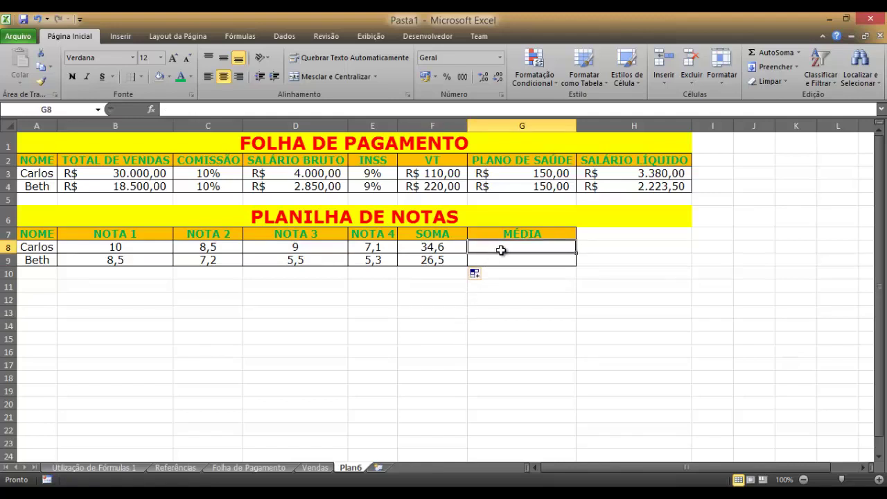
Enter =F8/4 in G8 and fill it to G9, giving averages 8,65 and 6,625
{"action": "type", "text": "="}
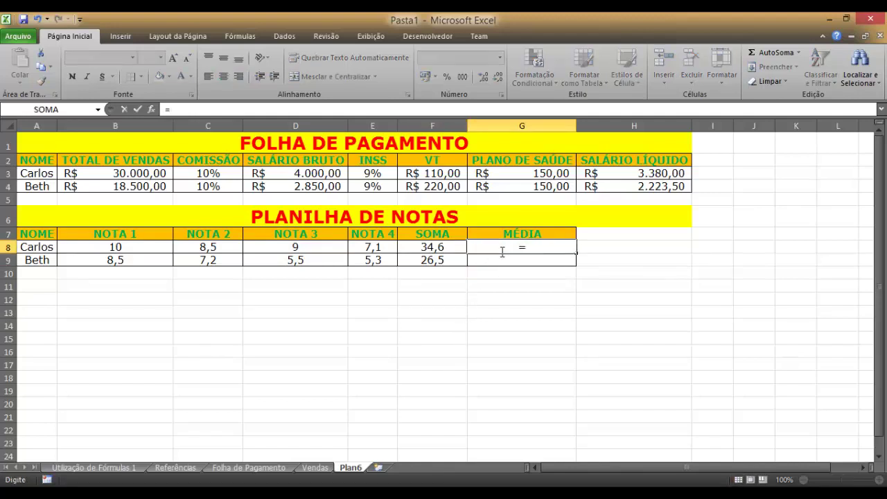
{"action": "left_click", "coordinate": [459, 248]}
{"action": "type", "text": "/"}
{"action": "type", "text": "4"}
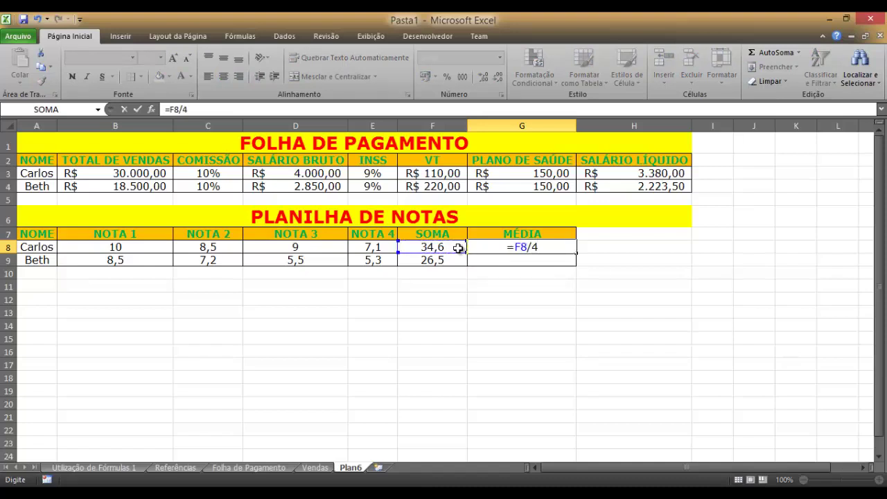
{"action": "key", "text": "Return"}
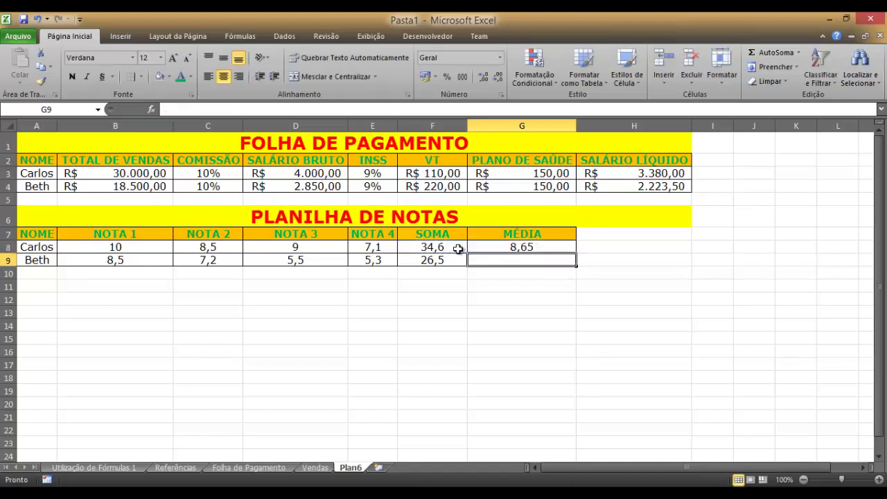
{"action": "left_click", "coordinate": [492, 250]}
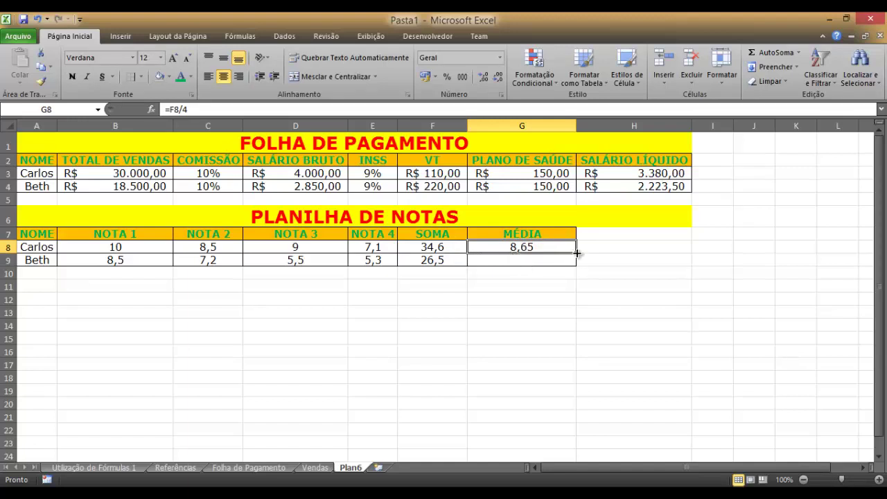
{"action": "left_click_drag", "start_coordinate": [576, 253], "coordinate": [577, 267]}
{"action": "left_click", "coordinate": [561, 285]}
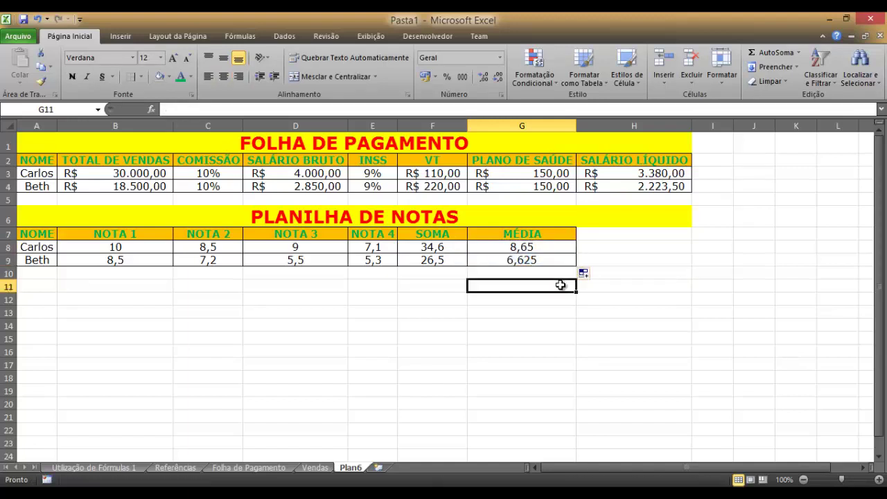
{"action": "left_click", "coordinate": [545, 247]}
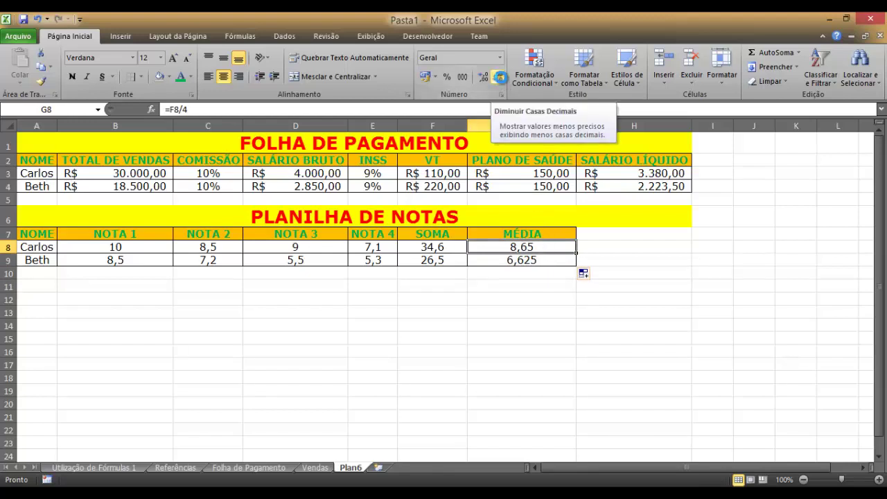
Cut G8 to one decimal with Diminuir Casas Decimais and copy it to G9 (8,7 and 6,6)
{"action": "left_click", "coordinate": [501, 77]}
{"action": "left_click_drag", "start_coordinate": [577, 251], "coordinate": [577, 264]}
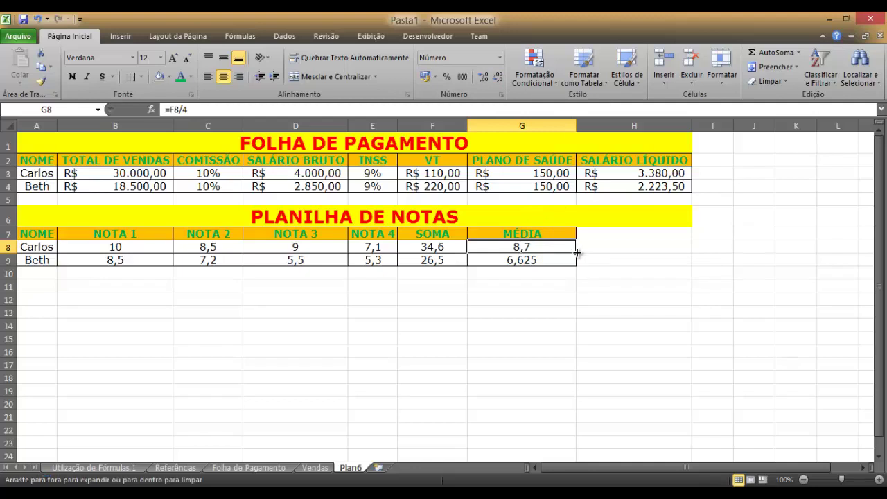
{"action": "left_click", "coordinate": [537, 343]}
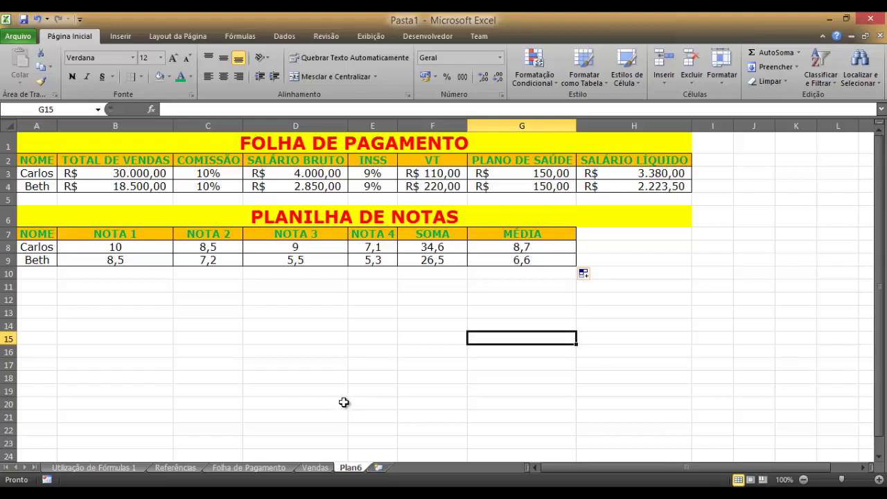
{"action": "left_click", "coordinate": [34, 290]}
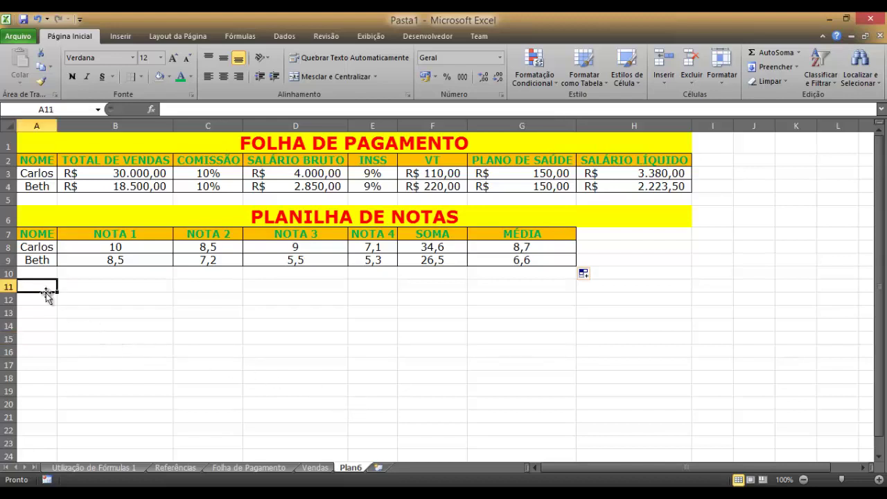